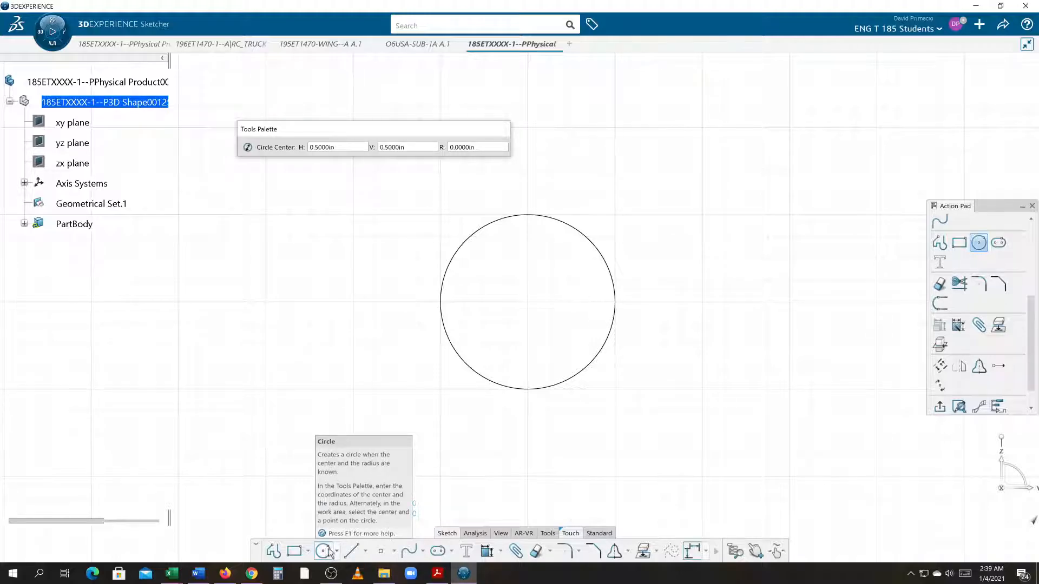
Step: Review the circle tool options and the help pages for creating arcs, ellipses and three point circles
left_click(336, 553)
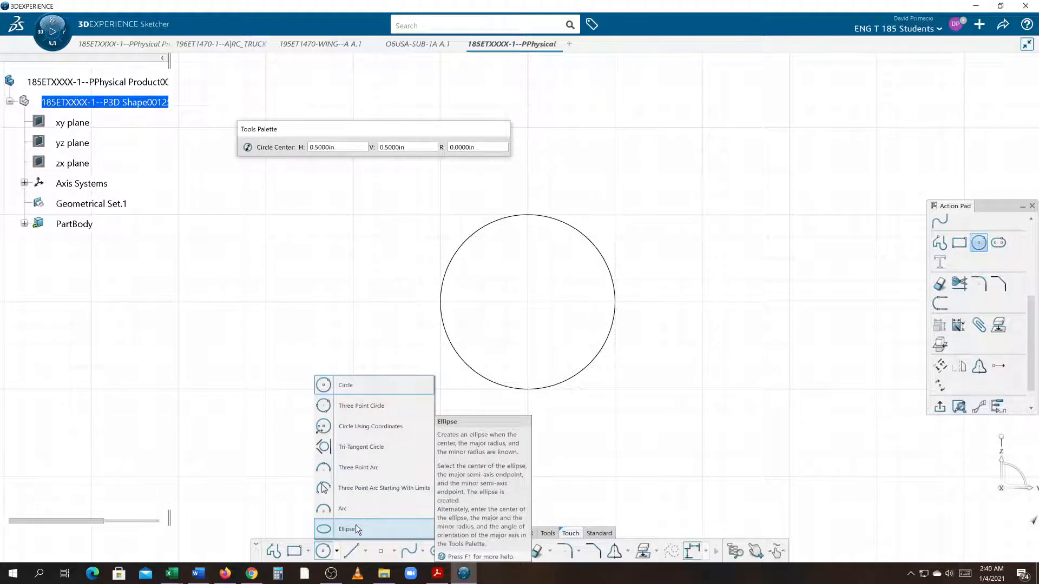
key("alt+Tab")
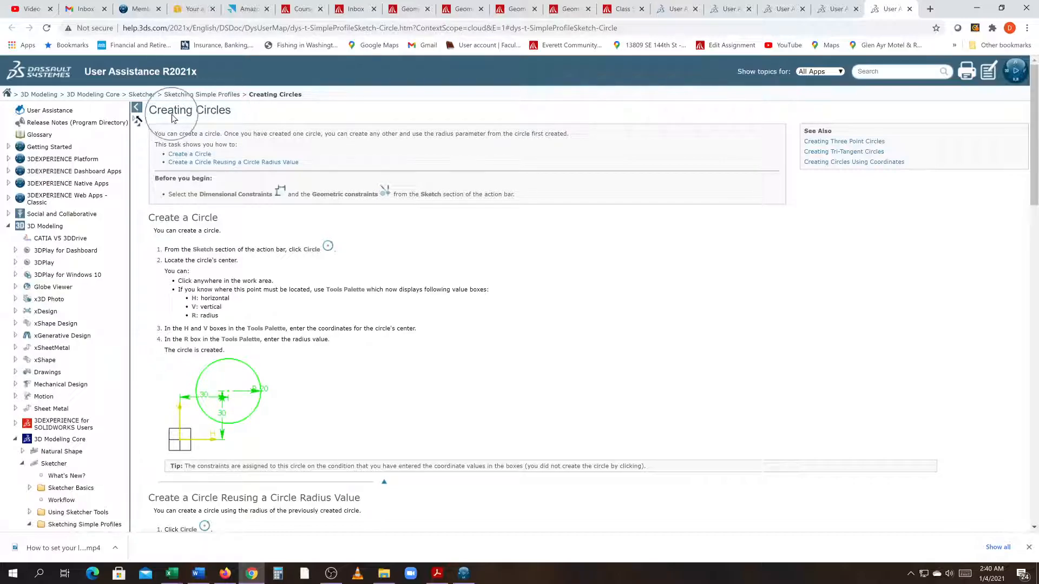
left_click(842, 7)
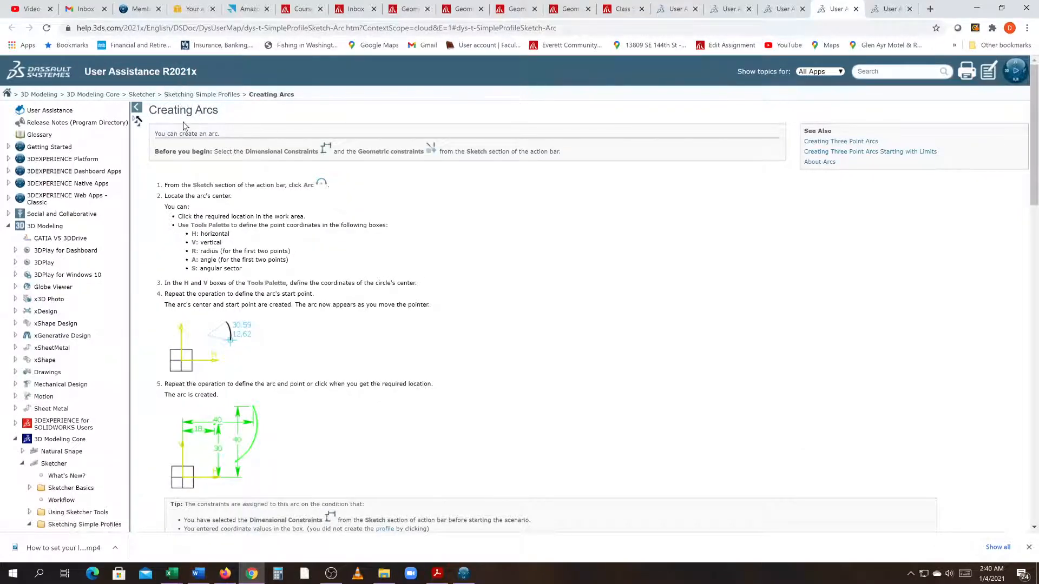
left_click(768, 9)
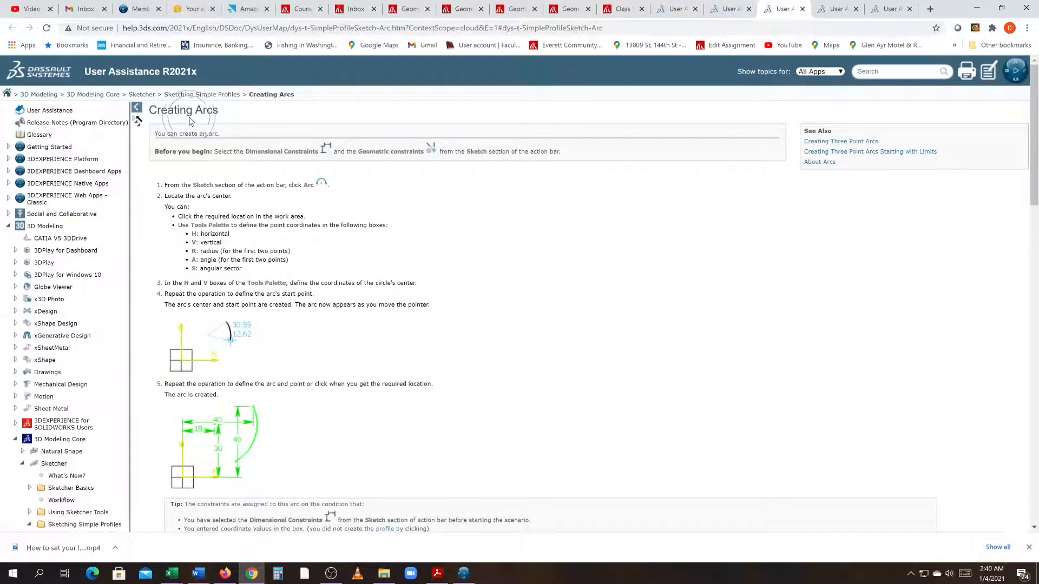
left_click(837, 11)
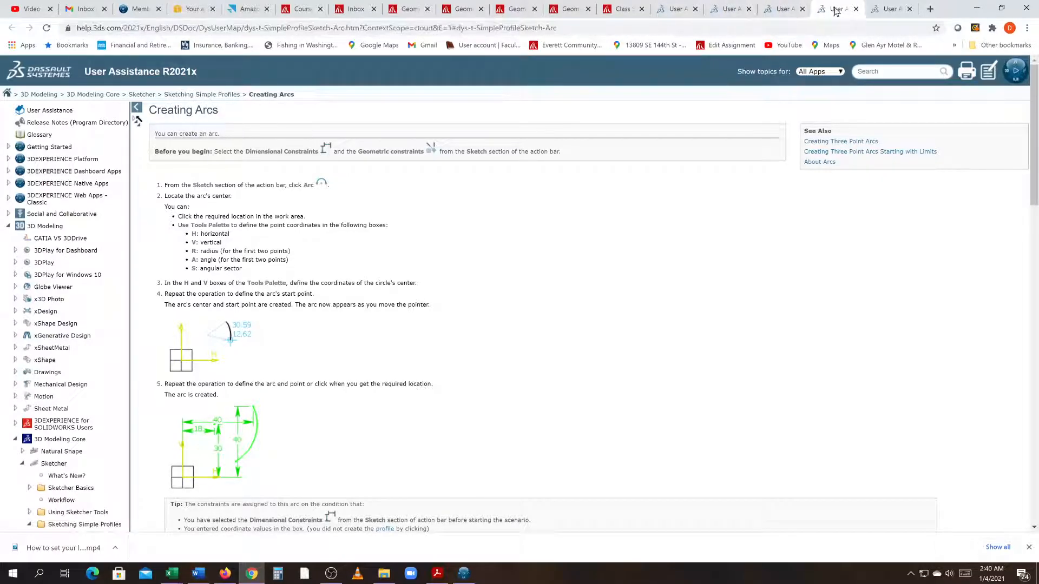
left_click(786, 8)
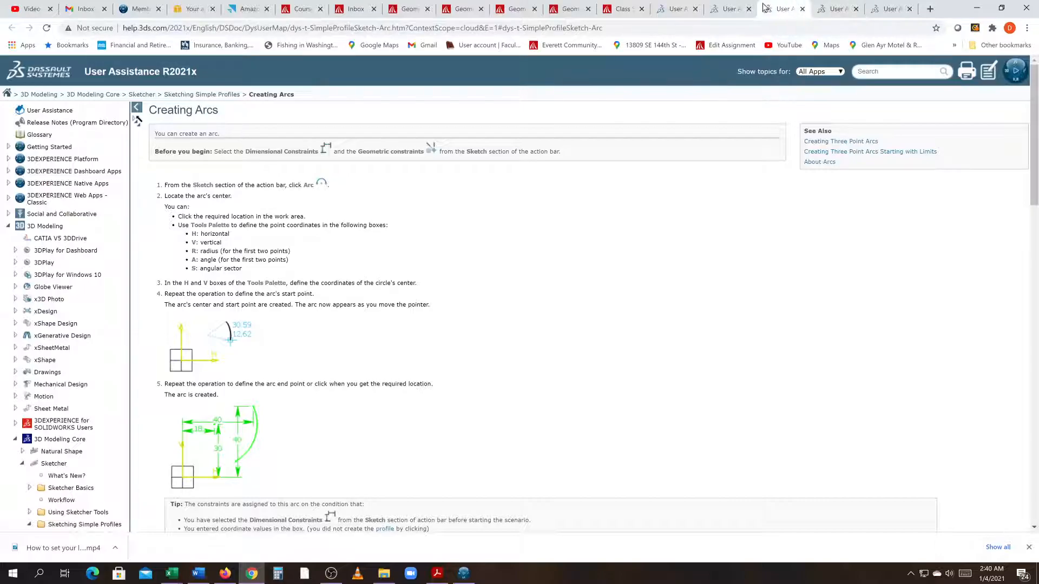
left_click(731, 9)
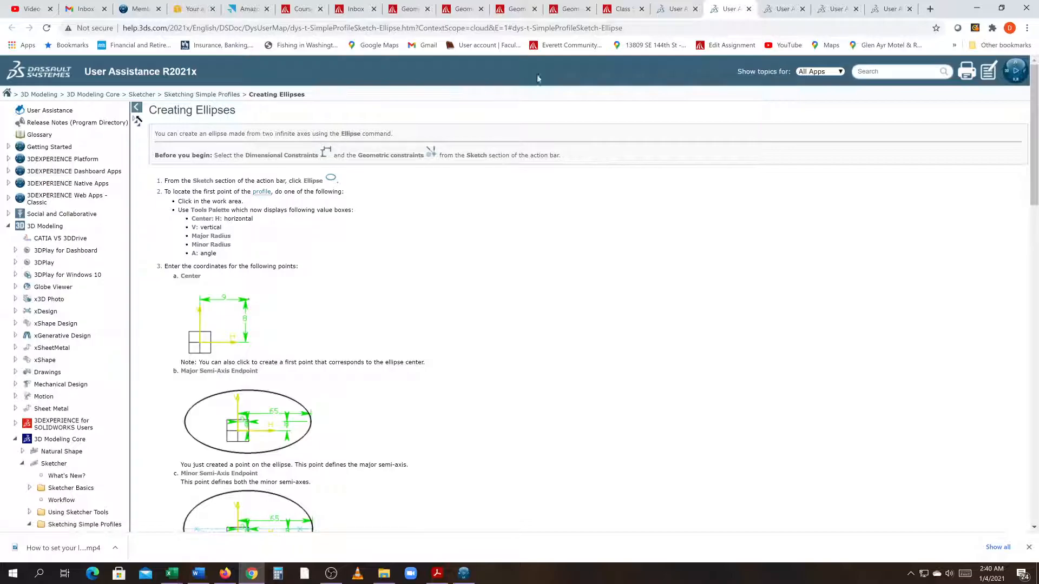
left_click(679, 8)
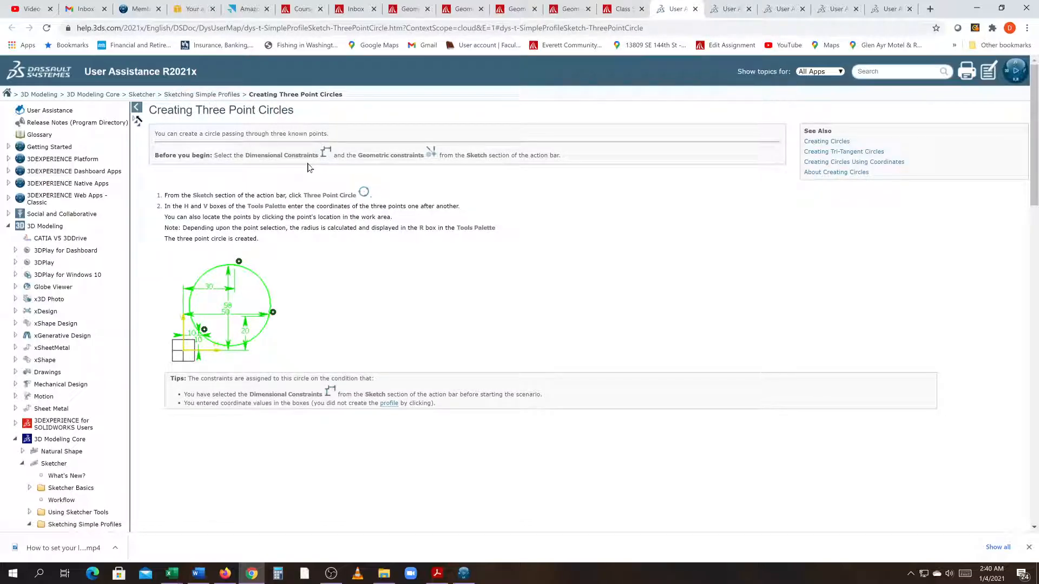
Step: Close the extra User Assistance help tabs in the browser
left_click(695, 9)
left_click(695, 8)
left_click(696, 9)
left_click(695, 8)
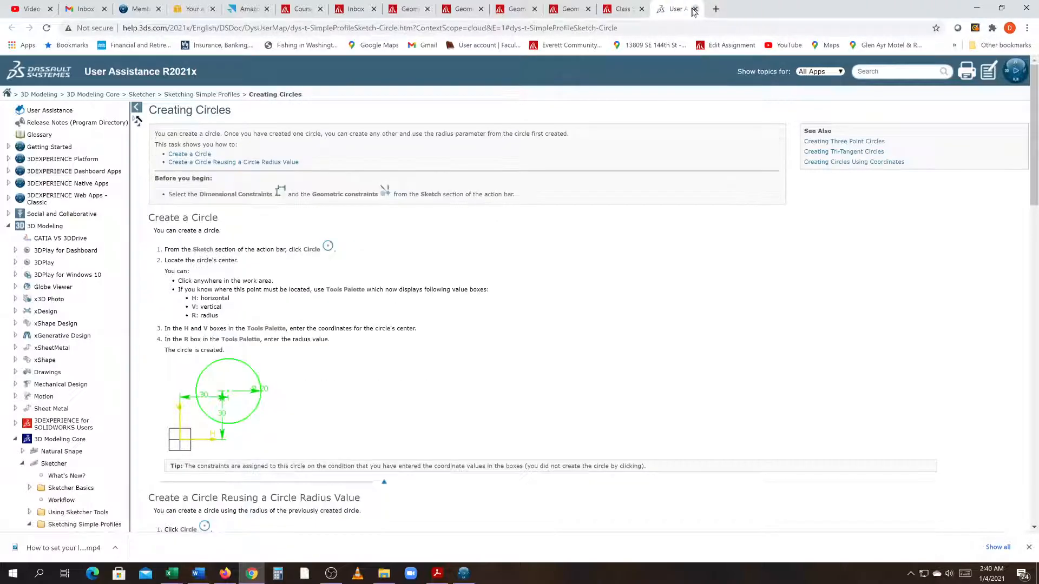
left_click(696, 8)
Step: Return to the sketcher, start the Circle command and open its help page
mouse_move(617, 139)
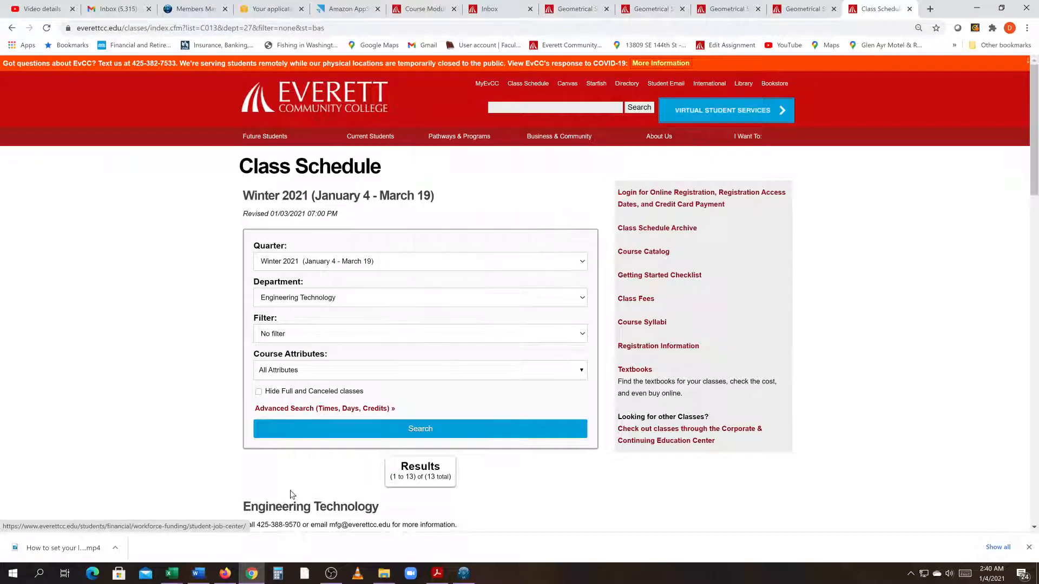
left_click(457, 576)
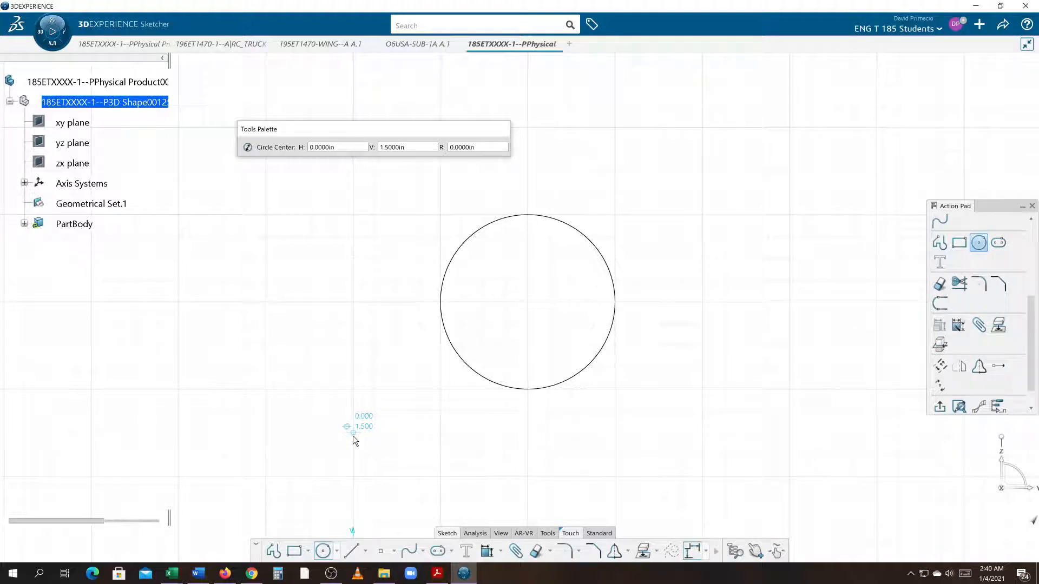
left_click(336, 555)
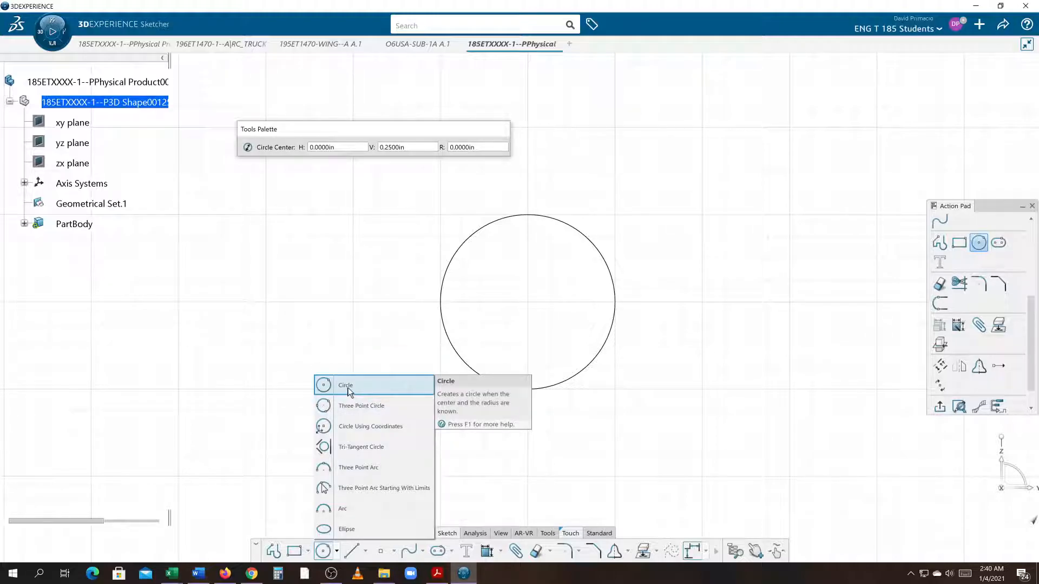
left_click(348, 387)
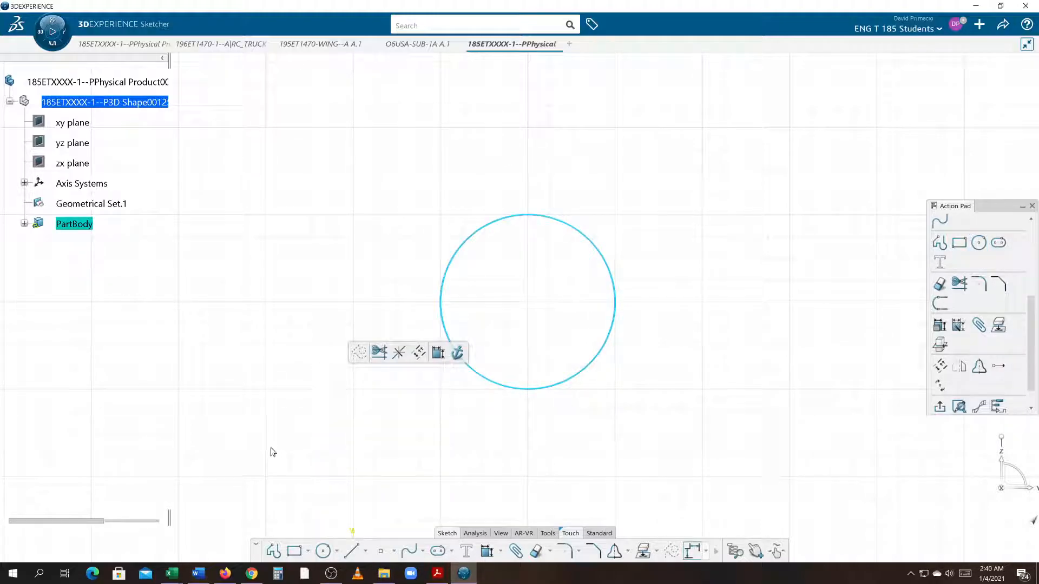
left_click(324, 553)
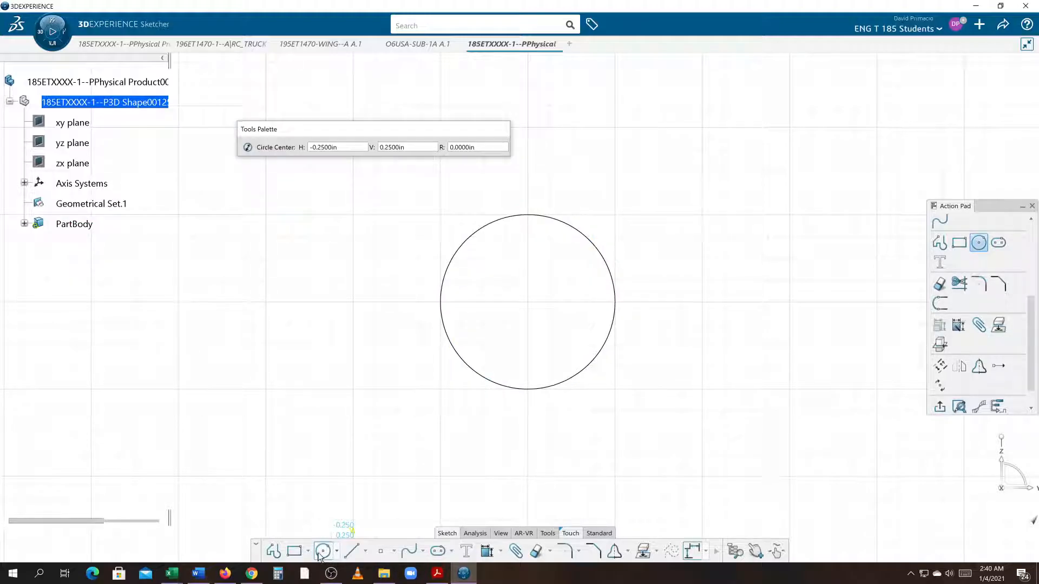
key("F1")
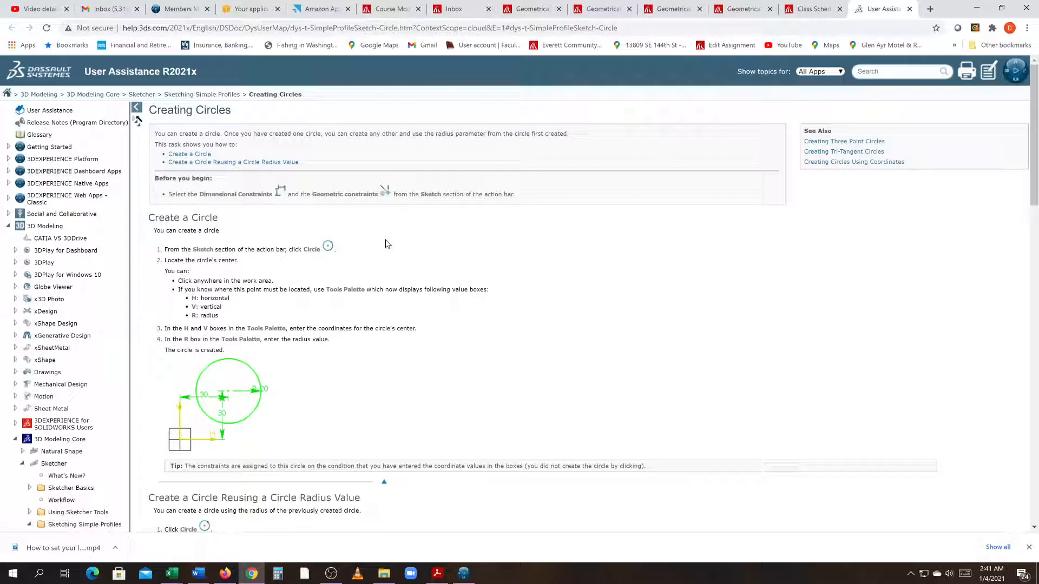
Step: Return to the sketcher, start the Three Point Circle command and open its help page
left_click(463, 575)
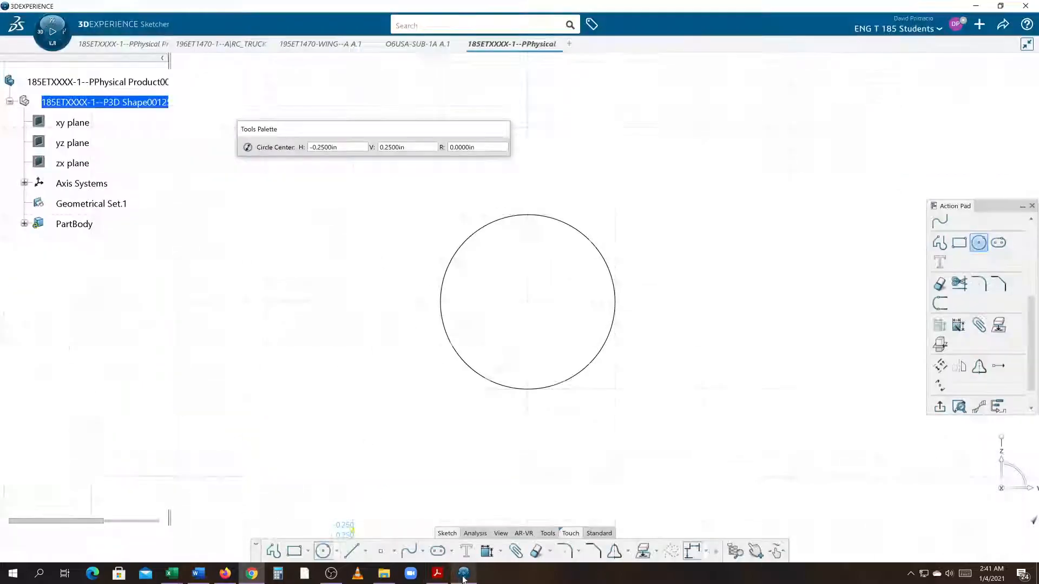
left_click(337, 551)
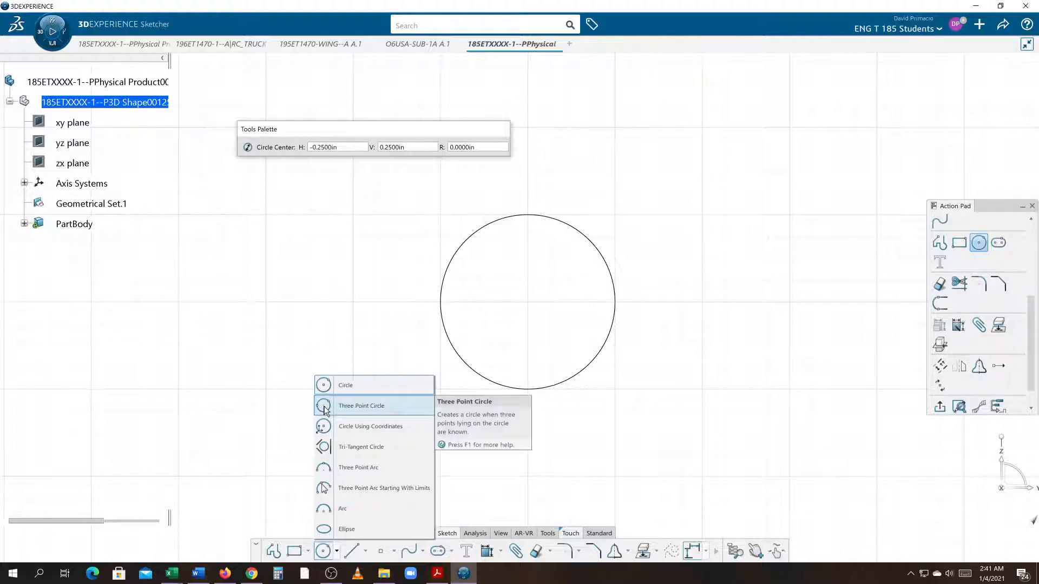
left_click(325, 409)
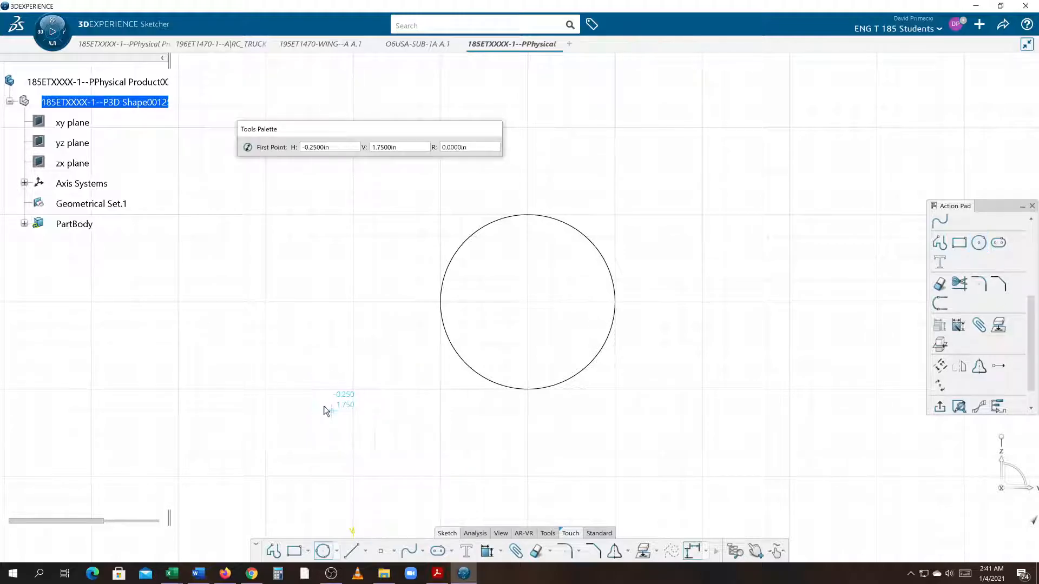
key("F1")
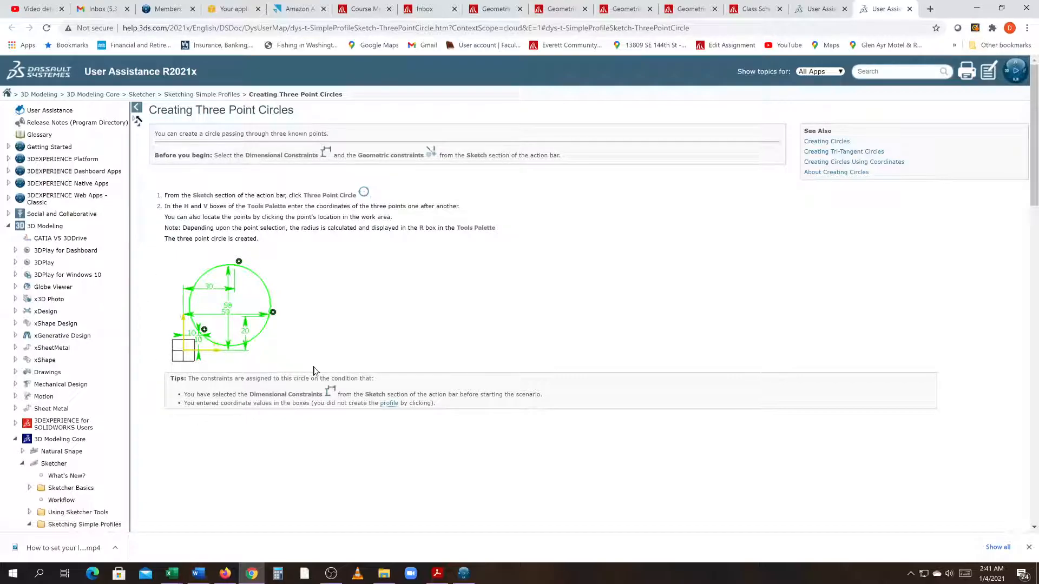
Step: Start the Circle Using Coordinates command in the sketcher and open its help page
key("alt+Tab")
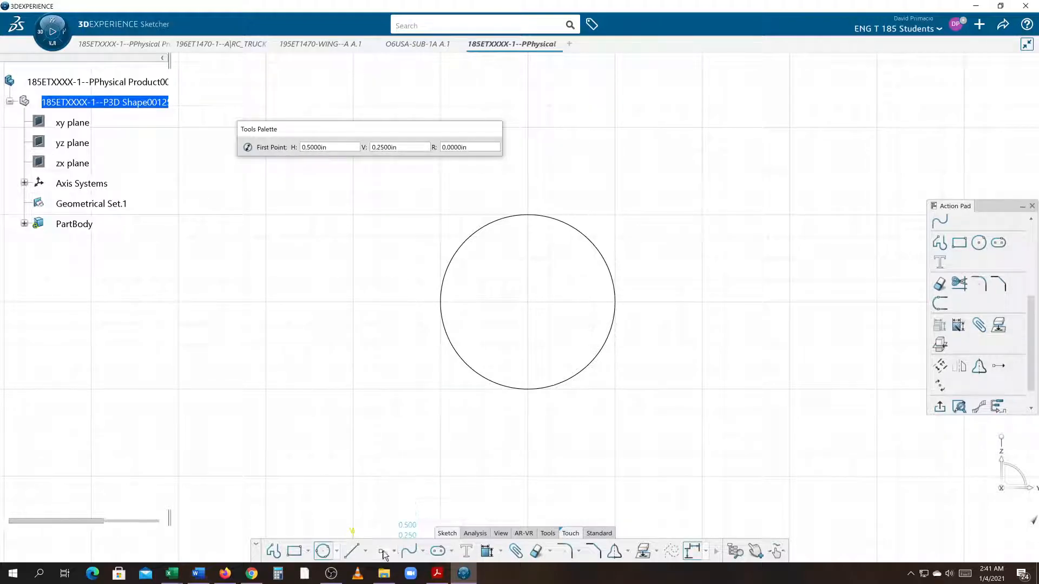
left_click(337, 551)
left_click(331, 426)
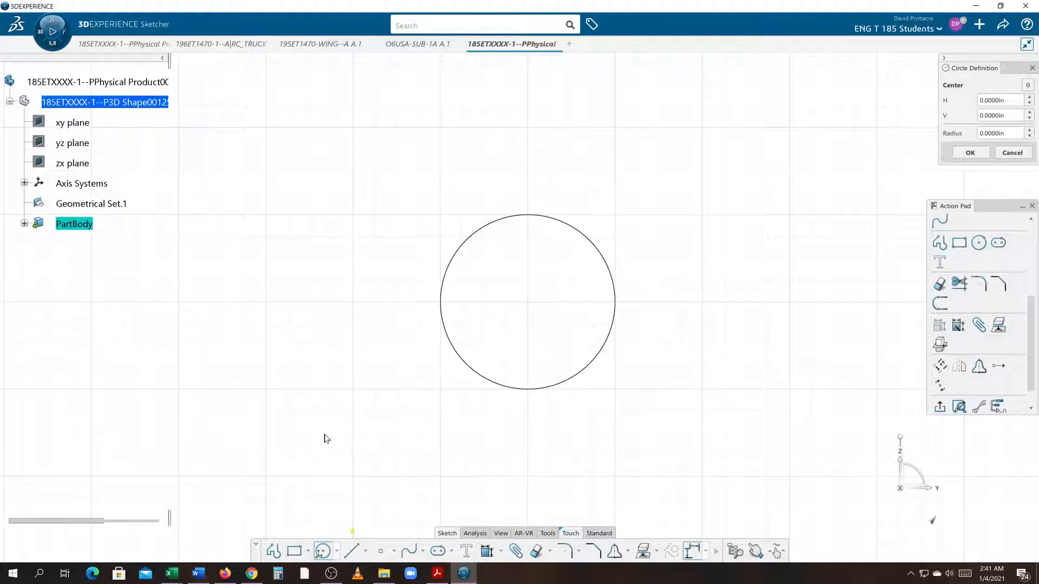
key("alt+Tab")
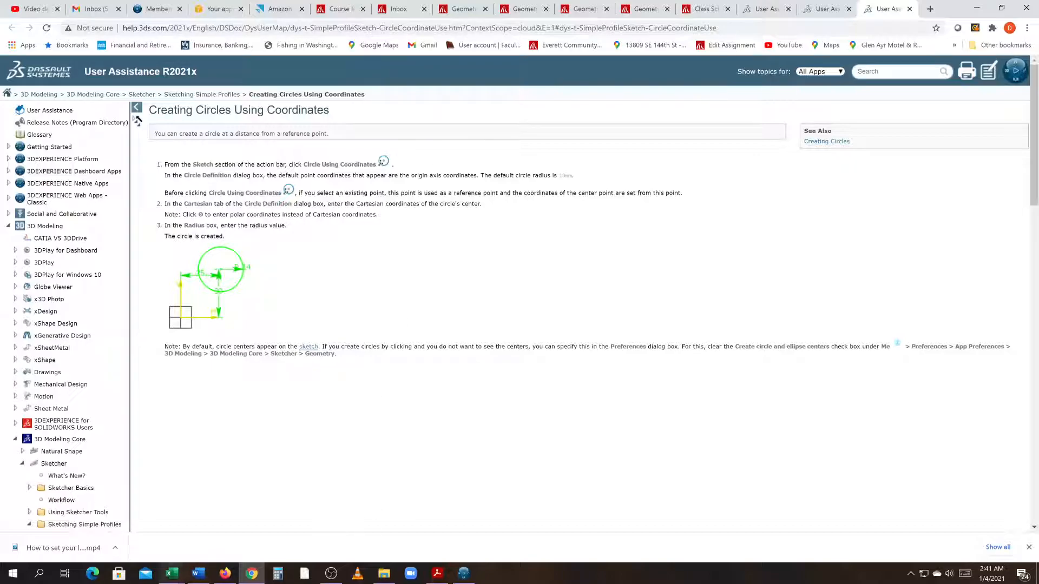
left_click(198, 573)
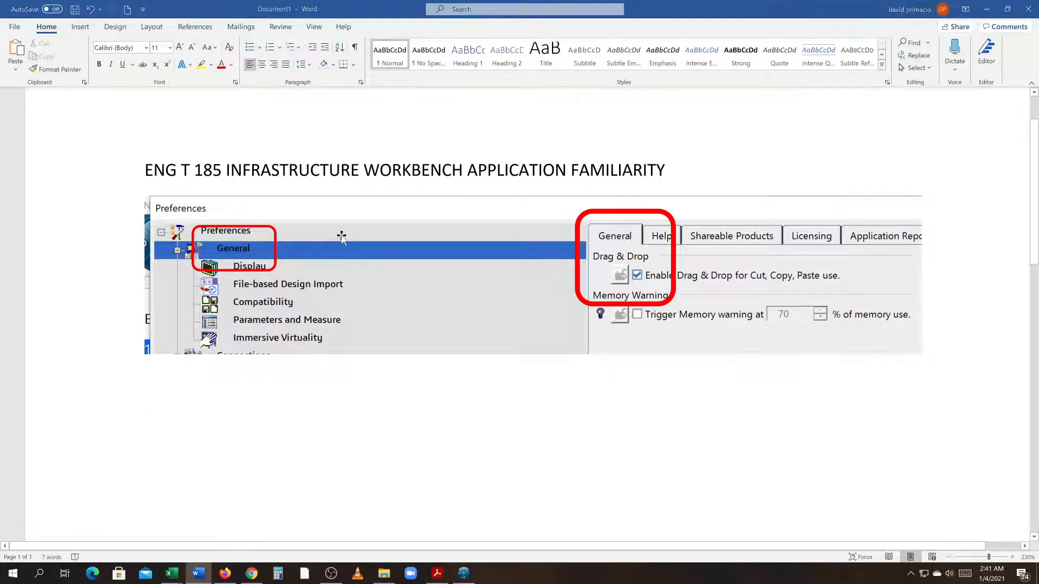
key("alt+Tab")
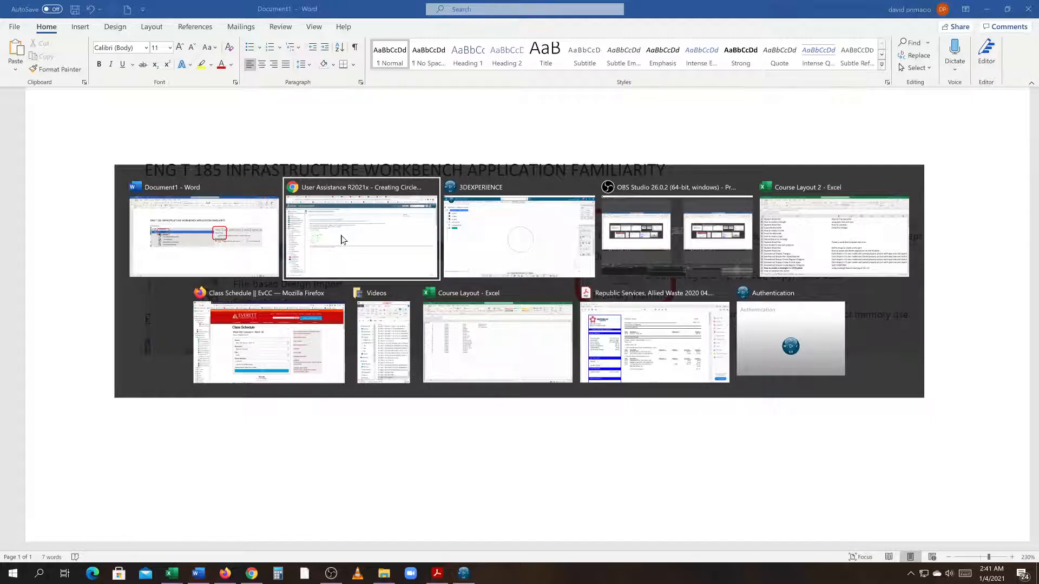
left_click(342, 240)
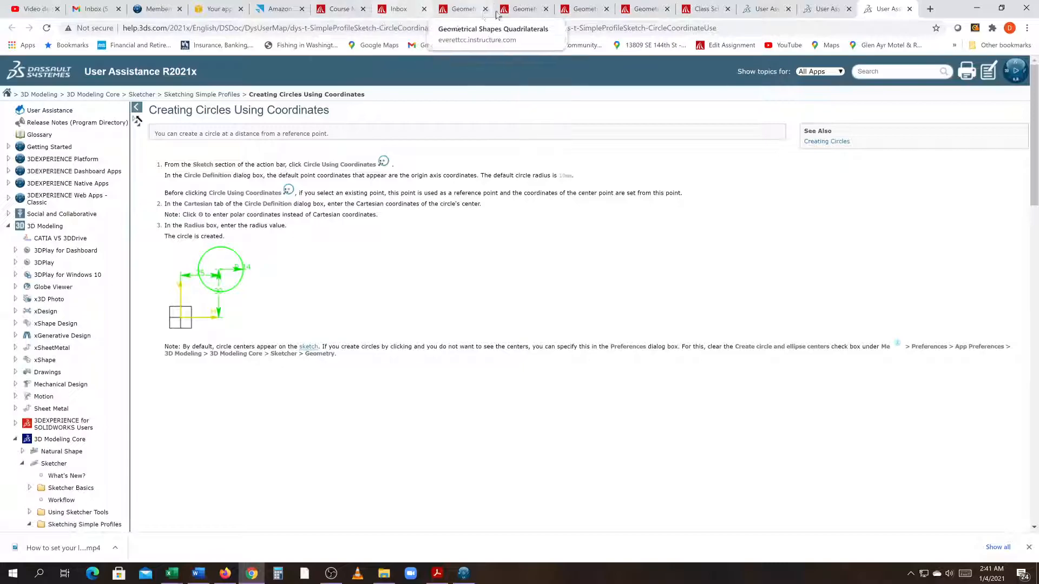
Step: Open the course Modules page from the Geometrical Shapes SLOT assignment and browse the Geometrical Shapes module
left_click(655, 9)
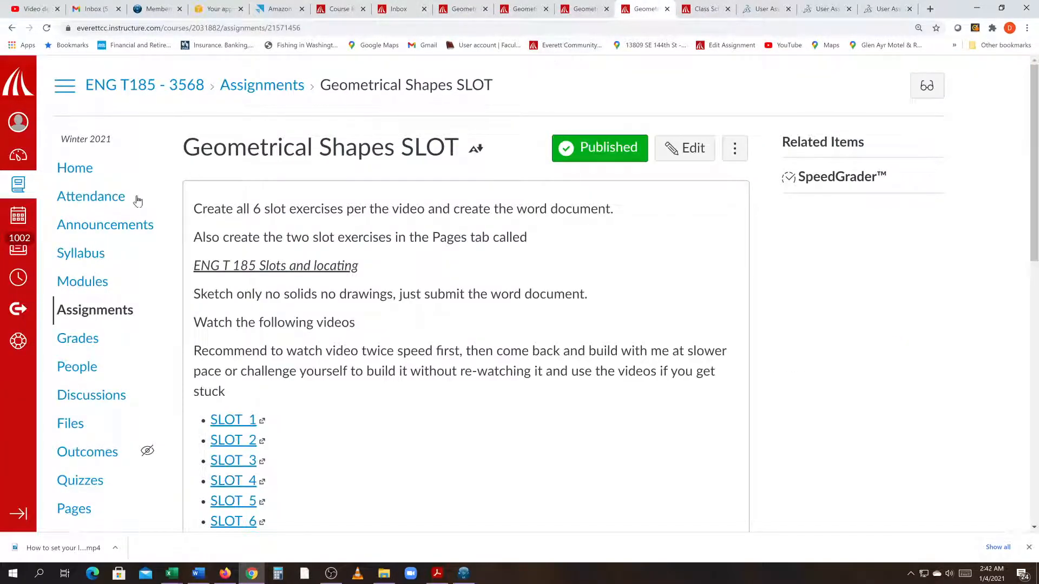
left_click(95, 276)
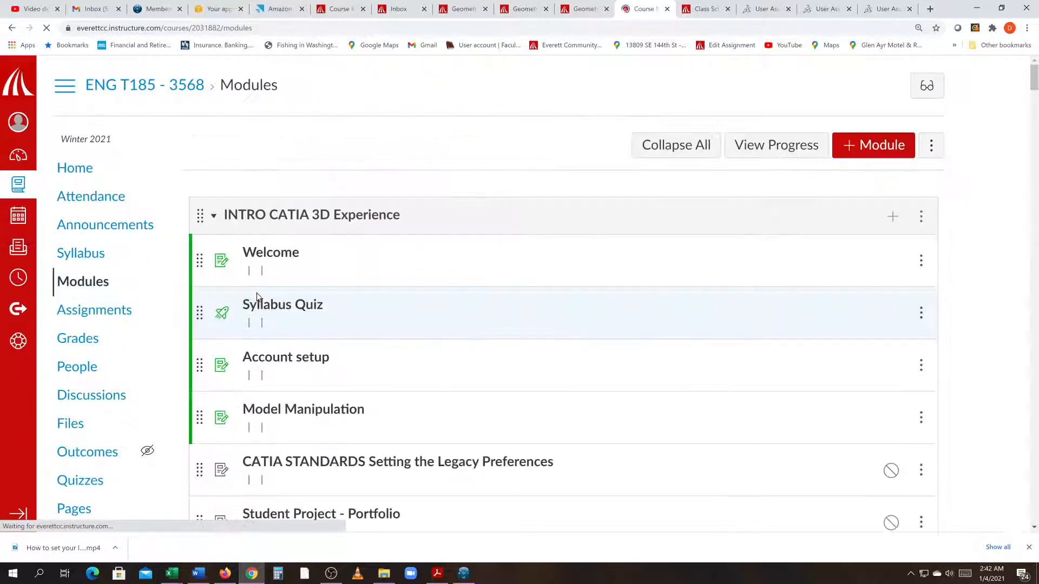
scroll(264, 299, "down", 10)
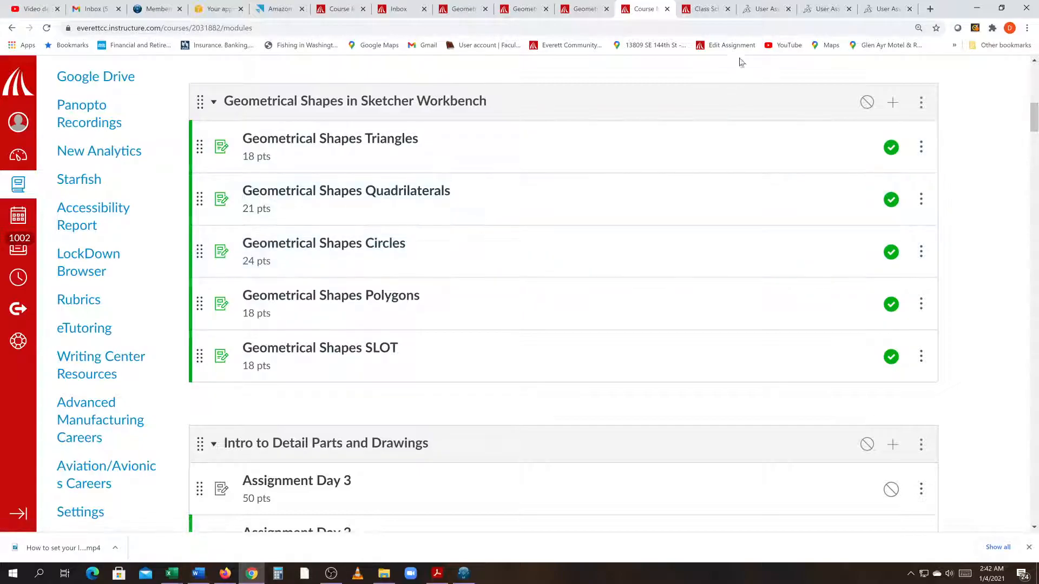
Step: Switch to Word and insert a screen clipping of the Creating Circles help page into the document
left_click(759, 12)
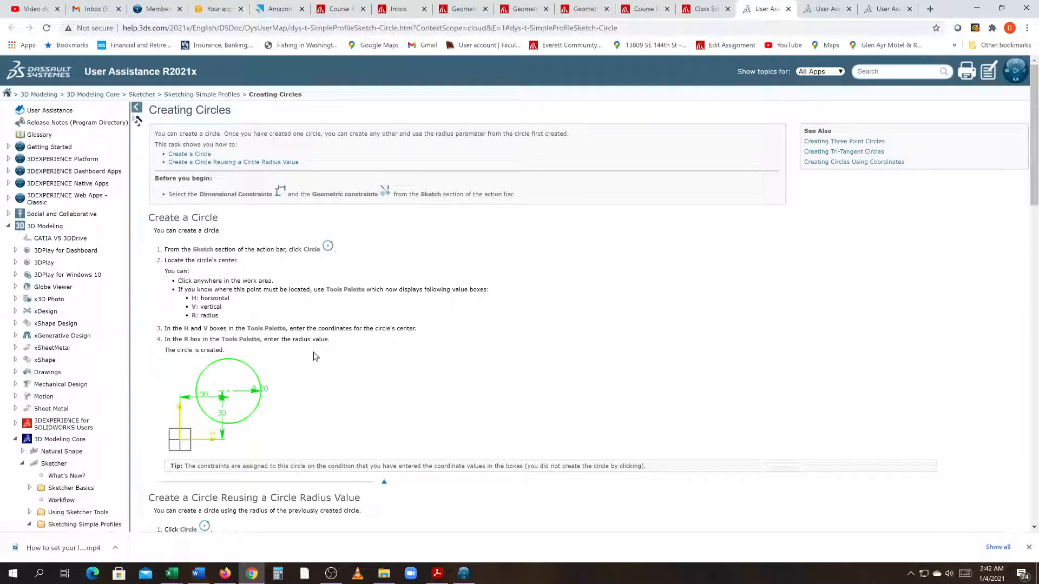
left_click(198, 573)
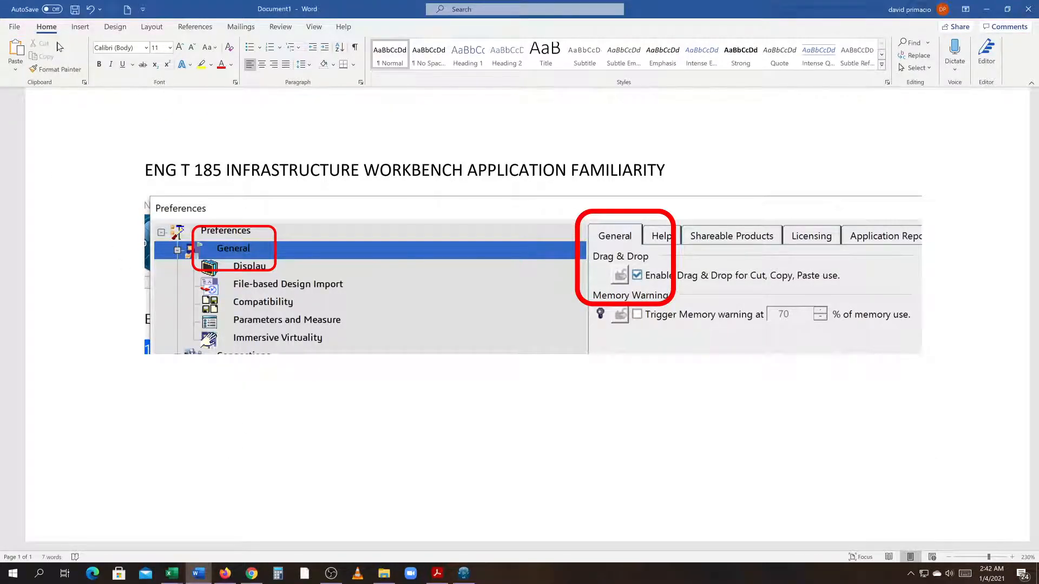
left_click(80, 27)
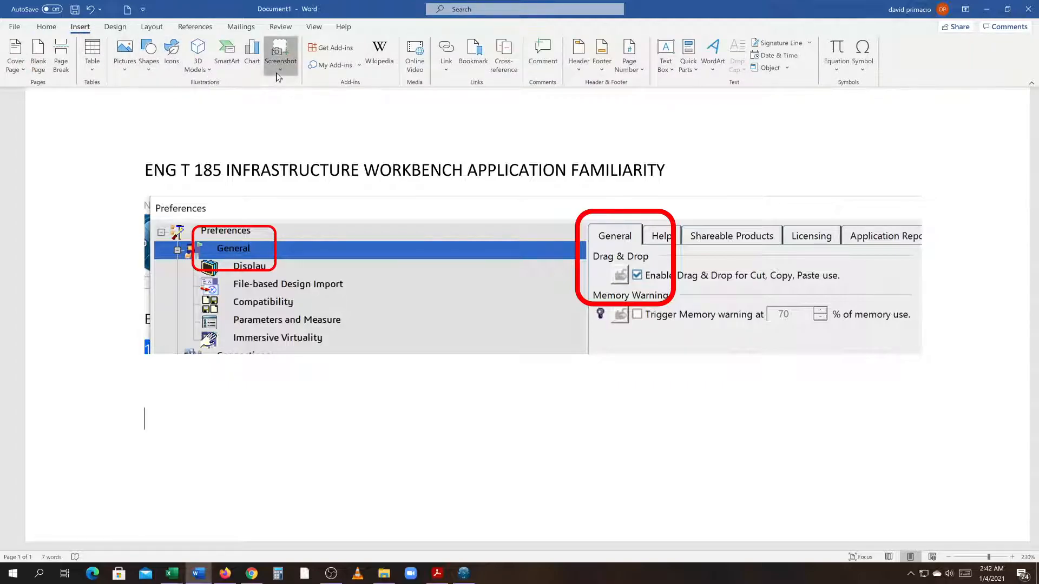
left_click(280, 54)
left_click(290, 217)
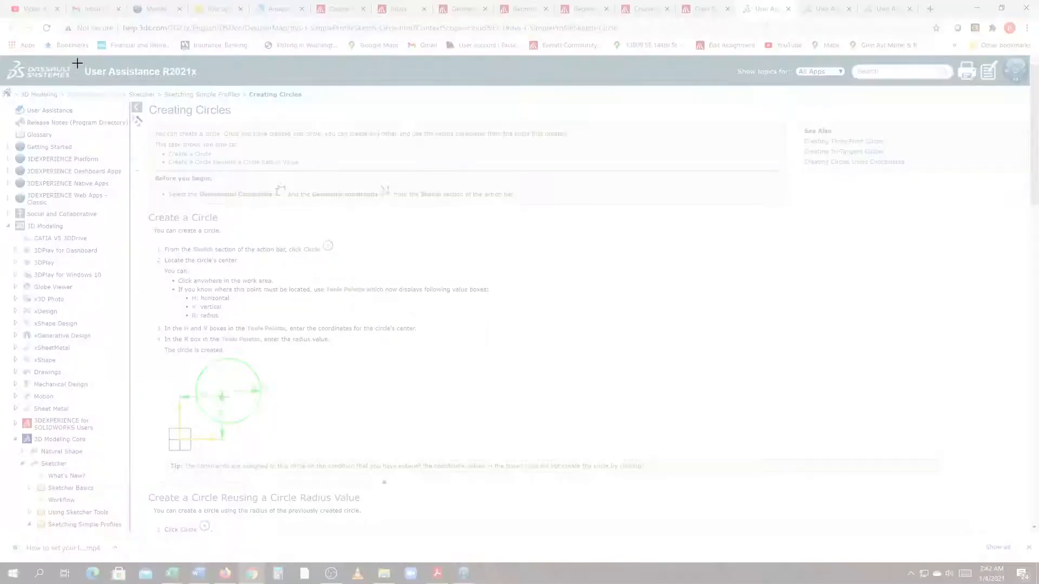
left_click_drag(77, 56, 572, 489)
Step: Add a new empty line after the inserted screenshot and return to the 3DEXPERIENCE sketcher
scroll(599, 482, "down", 8)
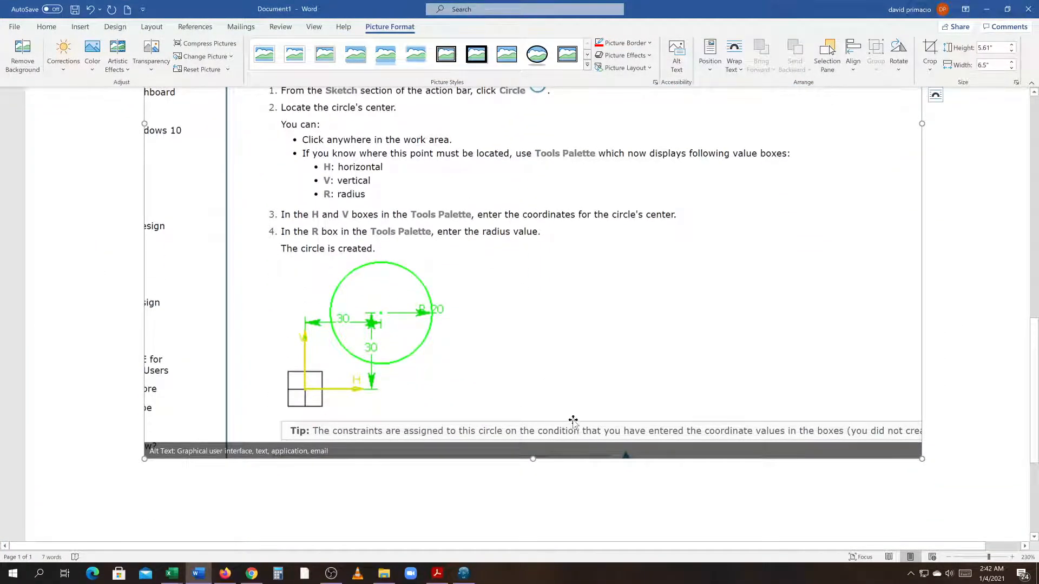
key("Right")
key("Return")
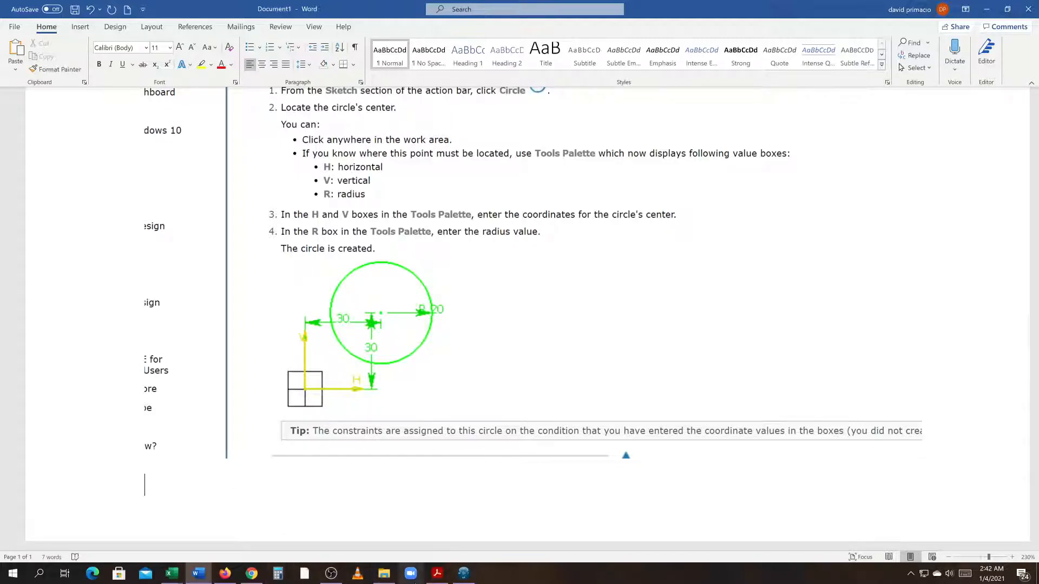
left_click(464, 573)
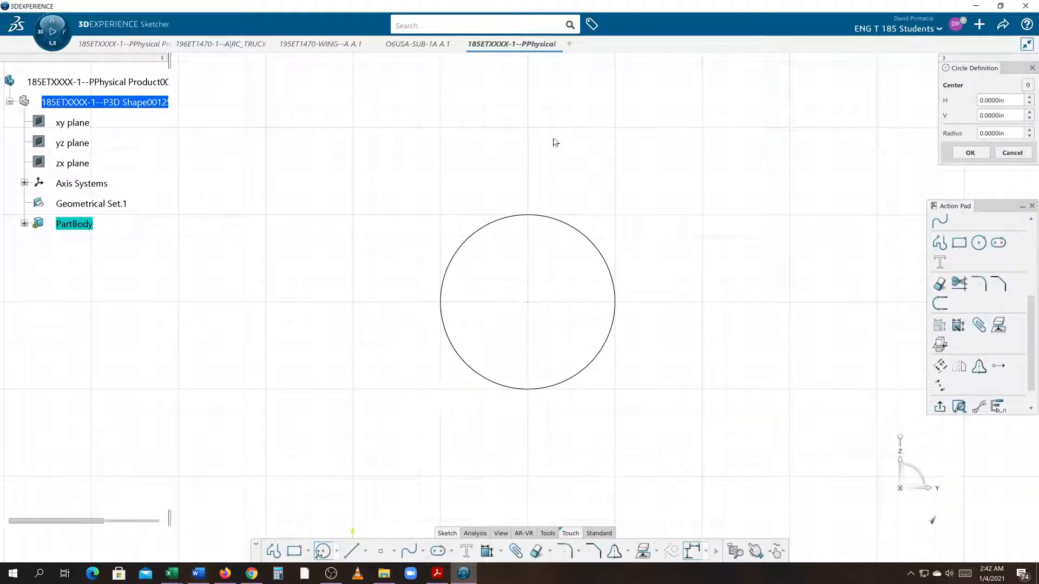
Step: Exit the circle command and rename the root physical product's title to CIRCLE in its properties
middle_click_drag(274, 340, 206, 343)
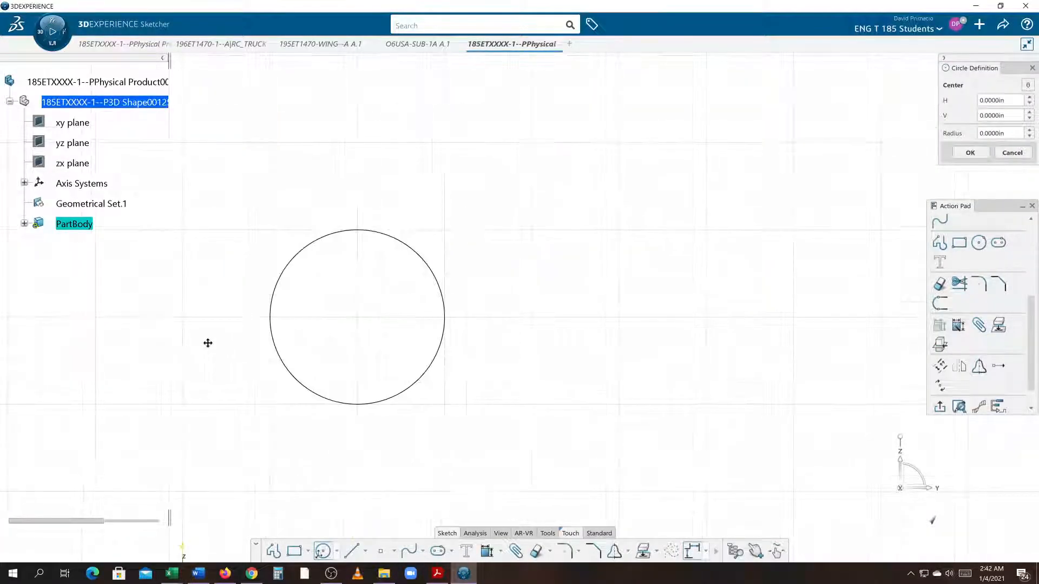
key("Escape")
left_click(86, 83)
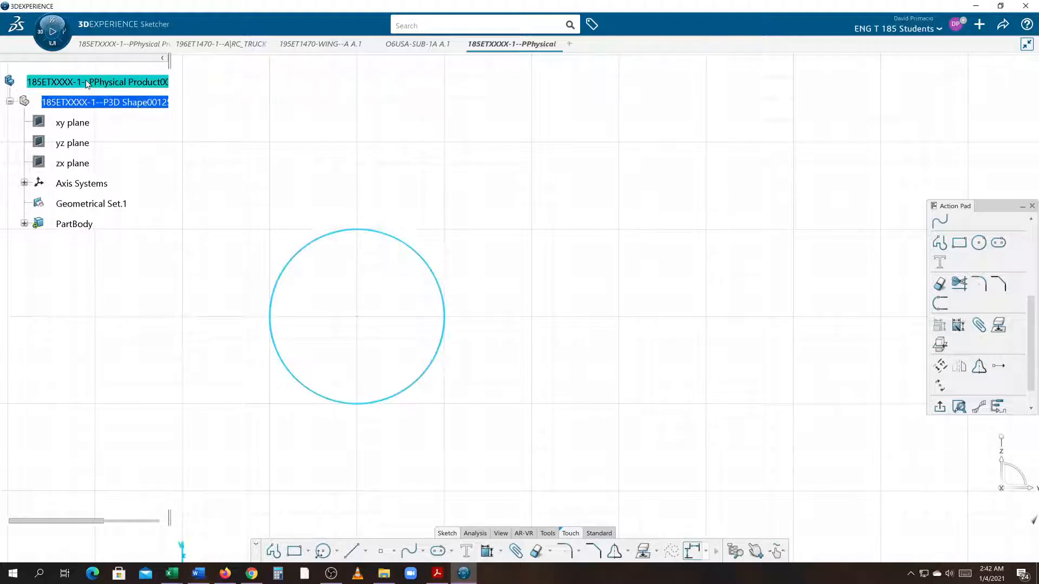
right_click(86, 83)
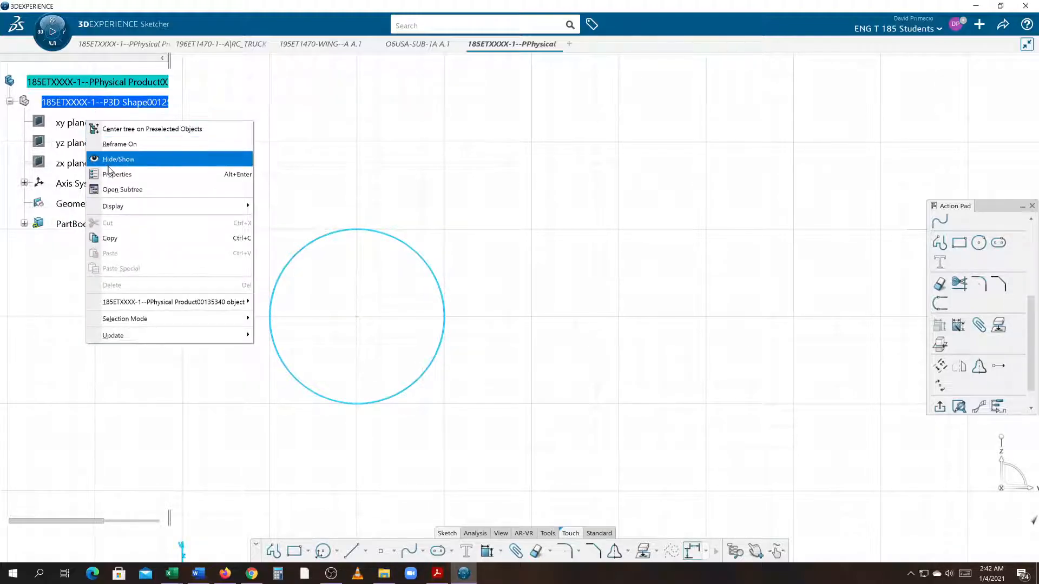
left_click(130, 175)
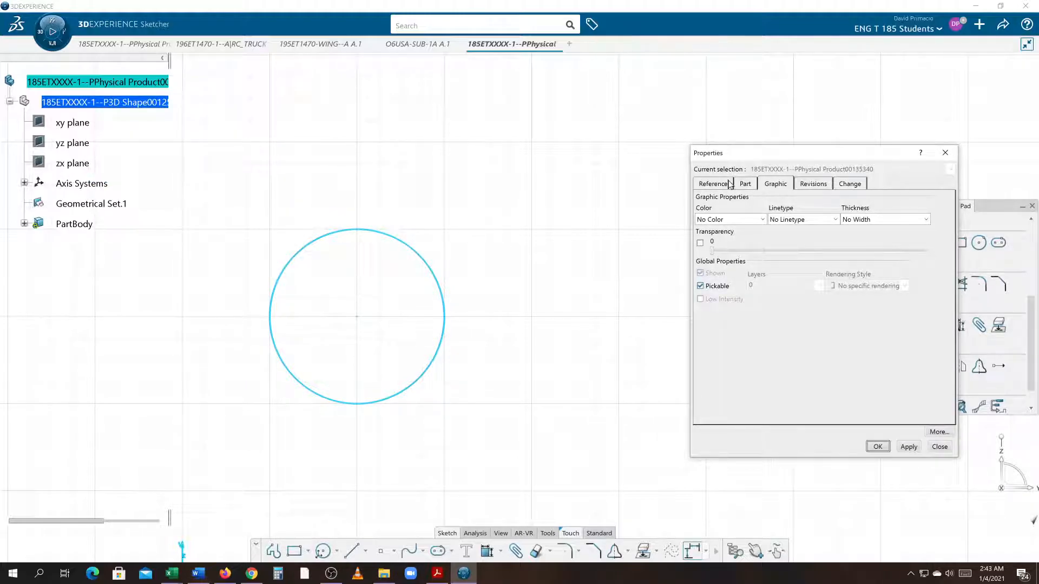
left_click(714, 184)
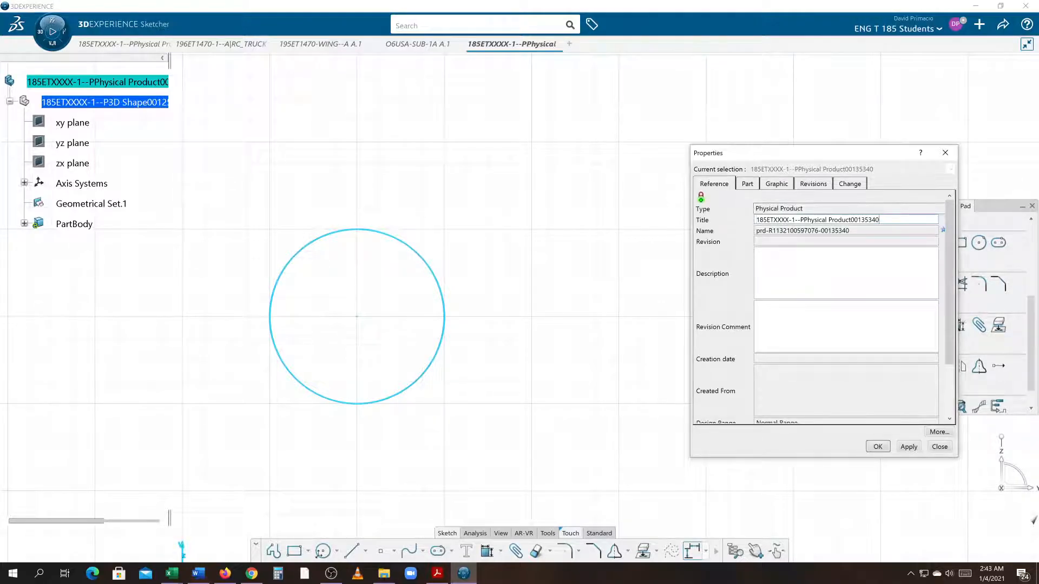
left_click_drag(880, 220, 711, 220)
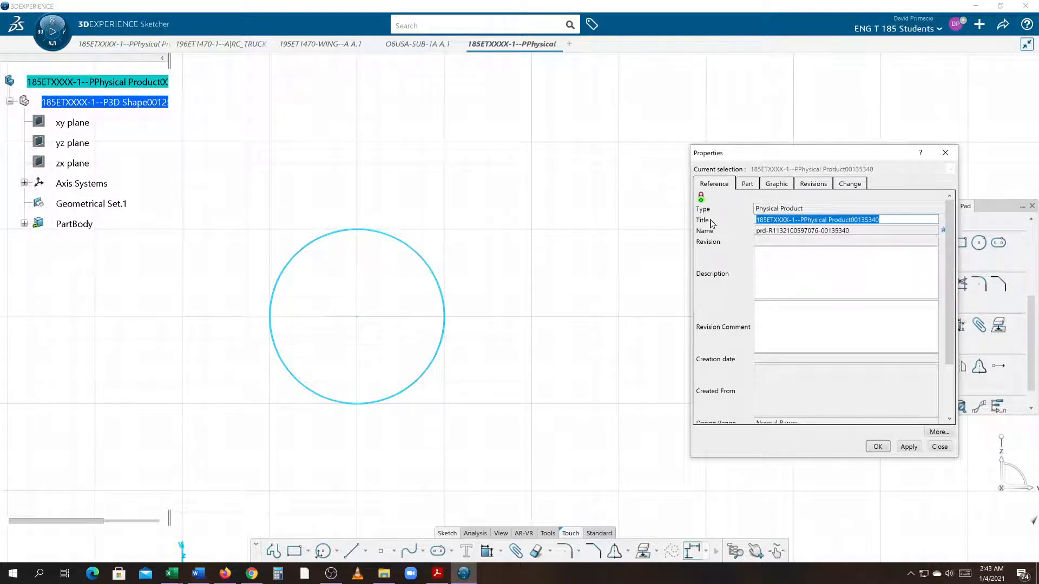
type("c")
key("BackSpace")
key("Caps_Lock")
type("CIRC")
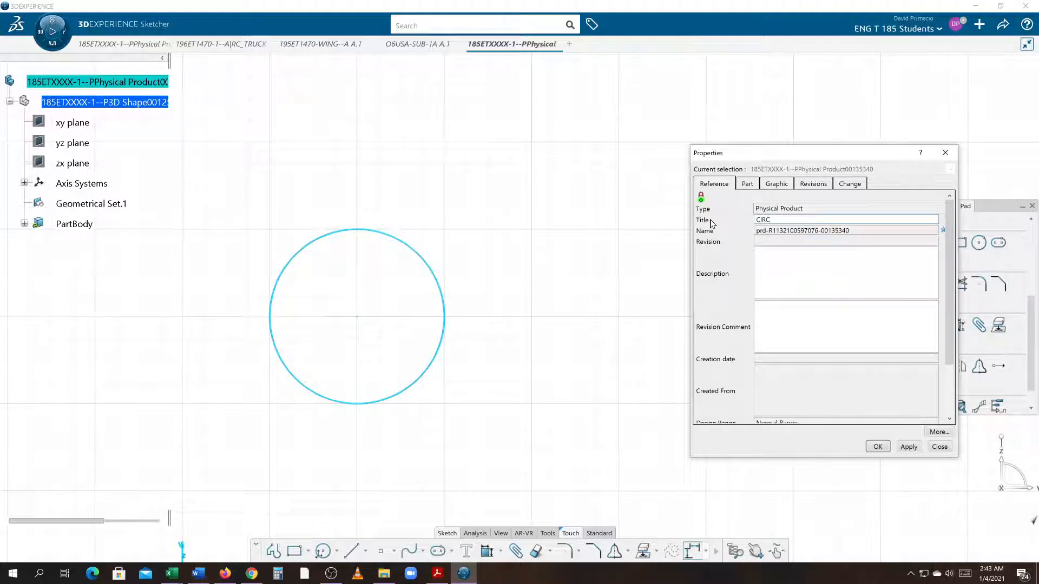
type("ELLE")
key("Return")
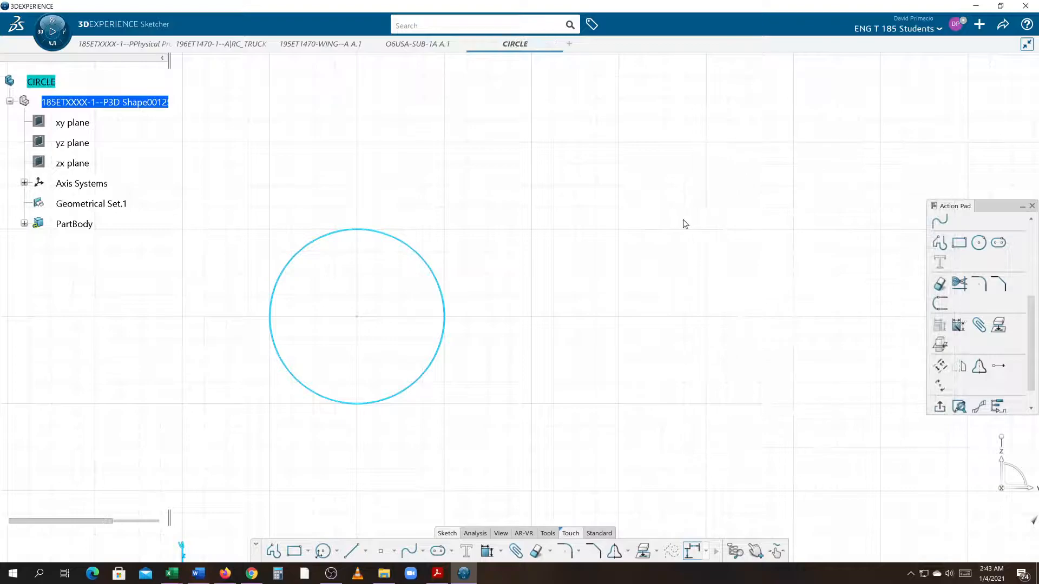
Step: Expand PartBody in the specification tree to show its sketch
left_click(167, 371)
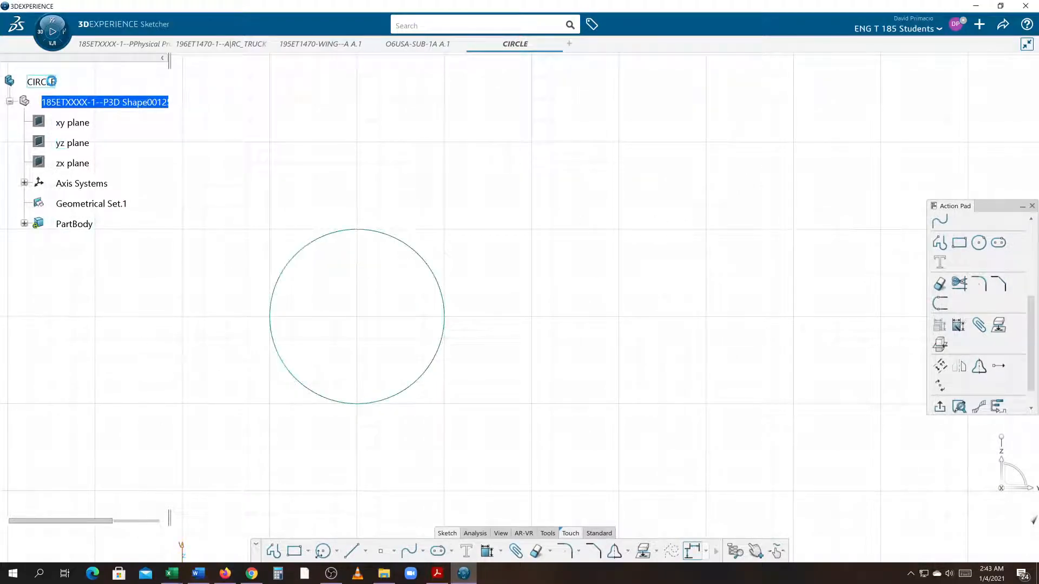
middle_click_drag(209, 286, 194, 199)
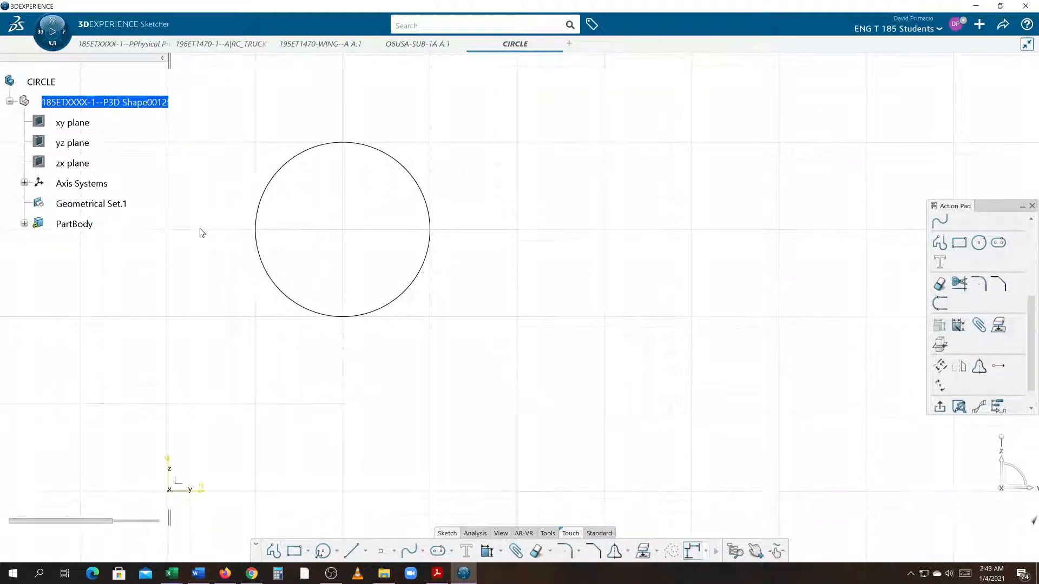
left_click(24, 224)
middle_click_drag(245, 292, 238, 316)
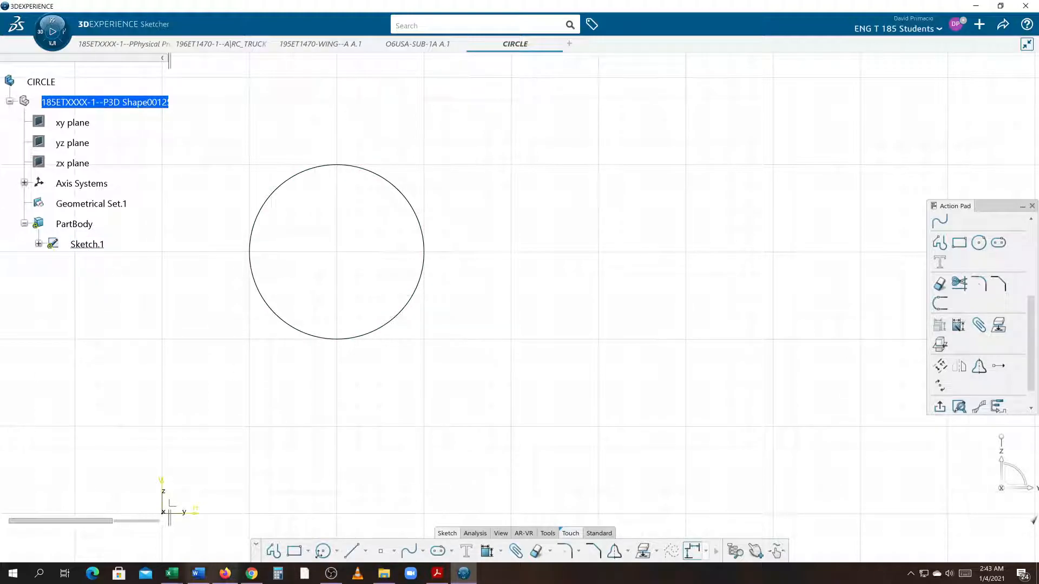
Step: Switch to Word and insert a screen clipping of the sketcher showing the CIRCLE tree and the circle
left_click(198, 574)
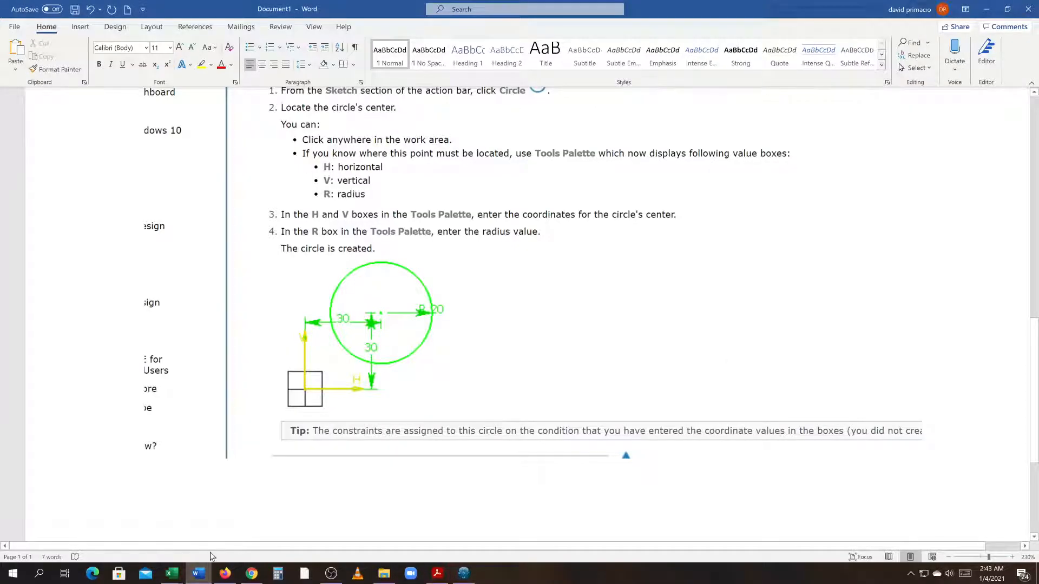
left_click(80, 26)
left_click(281, 70)
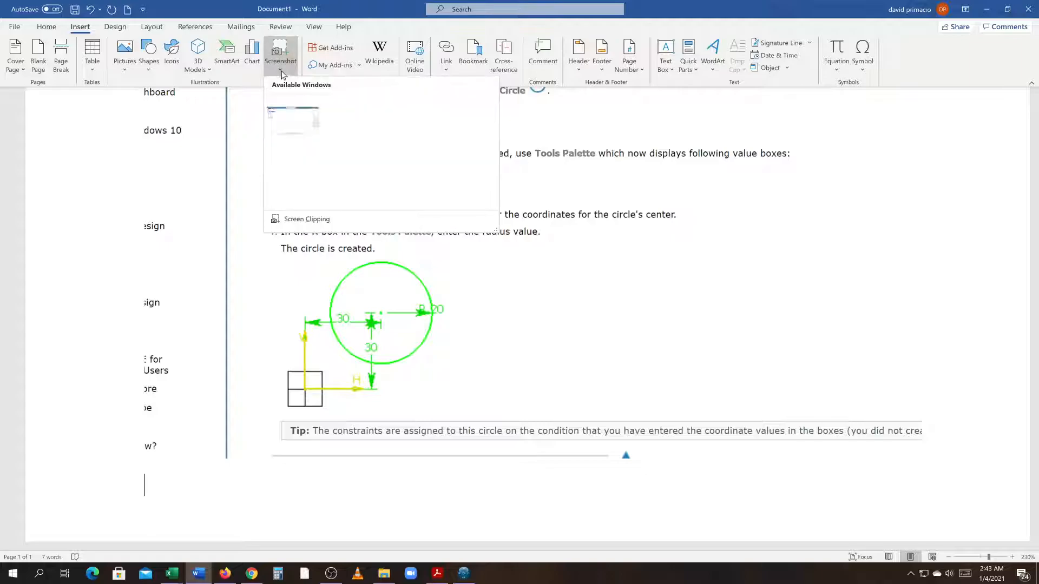
left_click(303, 219)
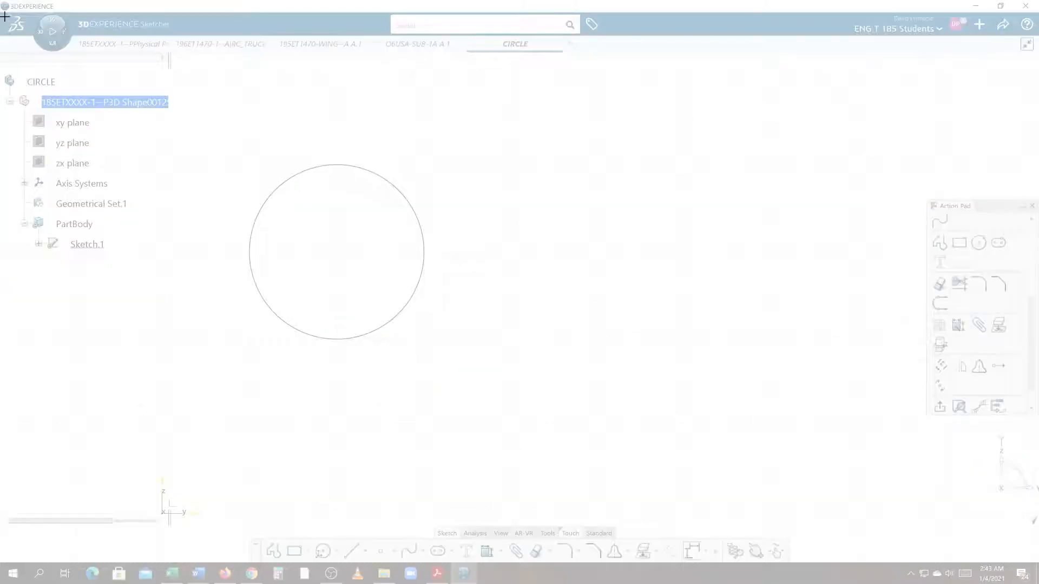
left_click_drag(3, 12, 502, 443)
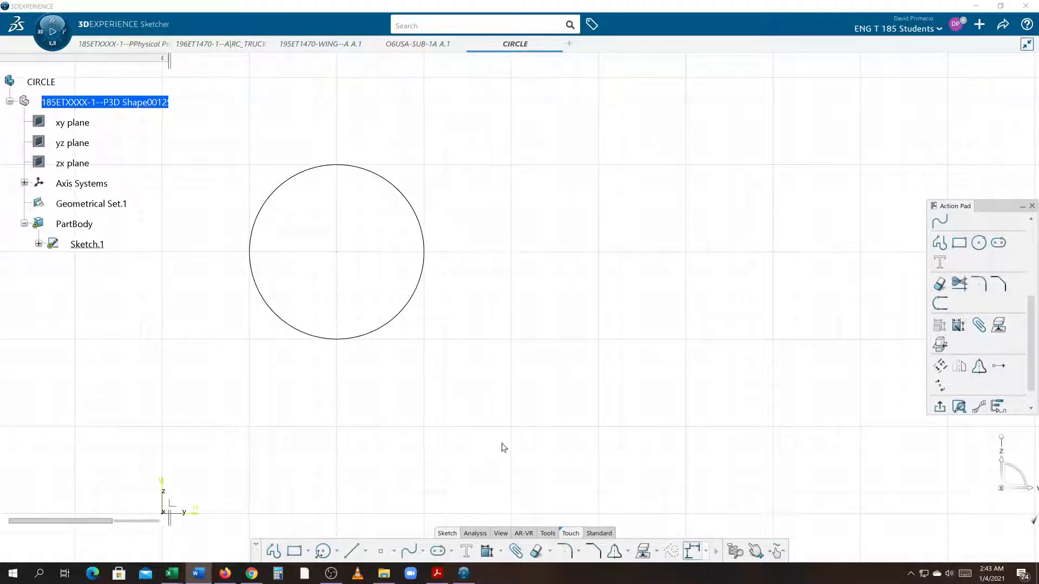
Step: Scroll through the Word document to review the inserted screenshots
key("alt+Tab")
scroll(524, 395, "down", 4)
scroll(521, 398, "up", 2)
scroll(521, 398, "down", 3)
scroll(521, 399, "up", 2)
scroll(520, 399, "up", 1)
scroll(520, 399, "down", 2)
scroll(520, 399, "down", 3)
scroll(520, 399, "up", 5)
key("alt+Tab")
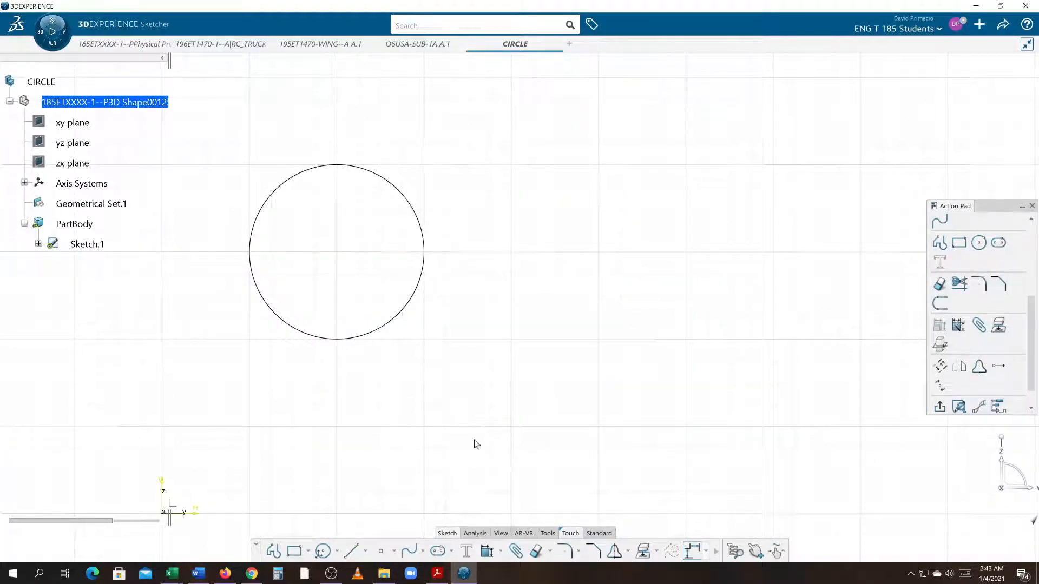
Step: Start the Arc command in the sketcher and open and read its Creating Arcs help page
left_click(337, 552)
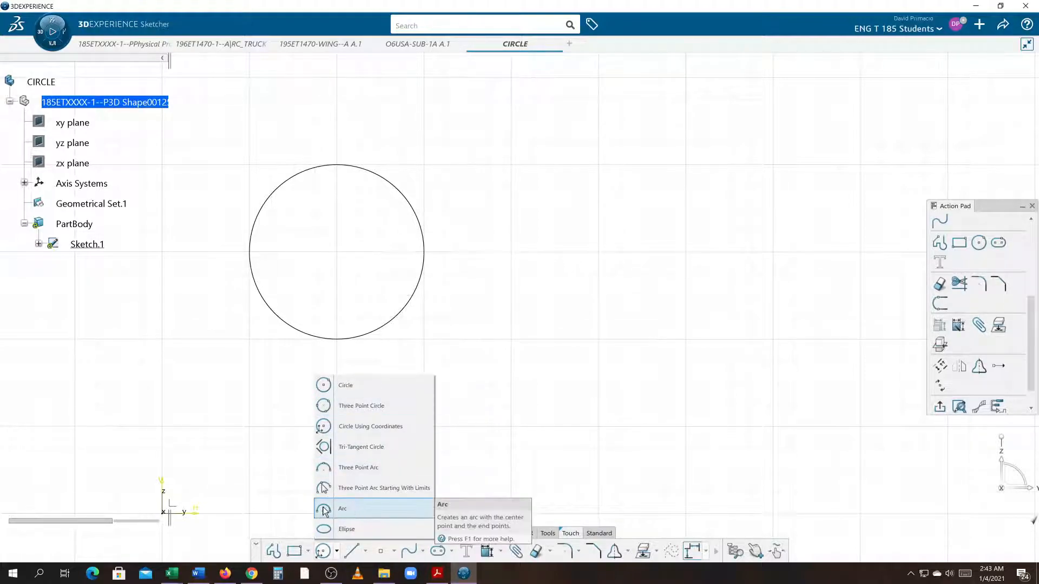
left_click(344, 509)
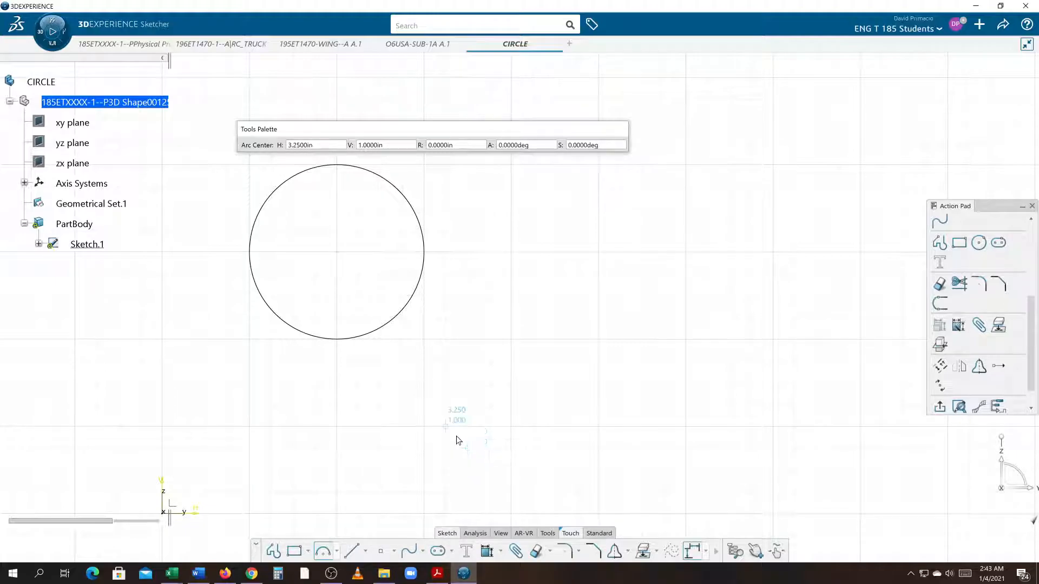
key("F1")
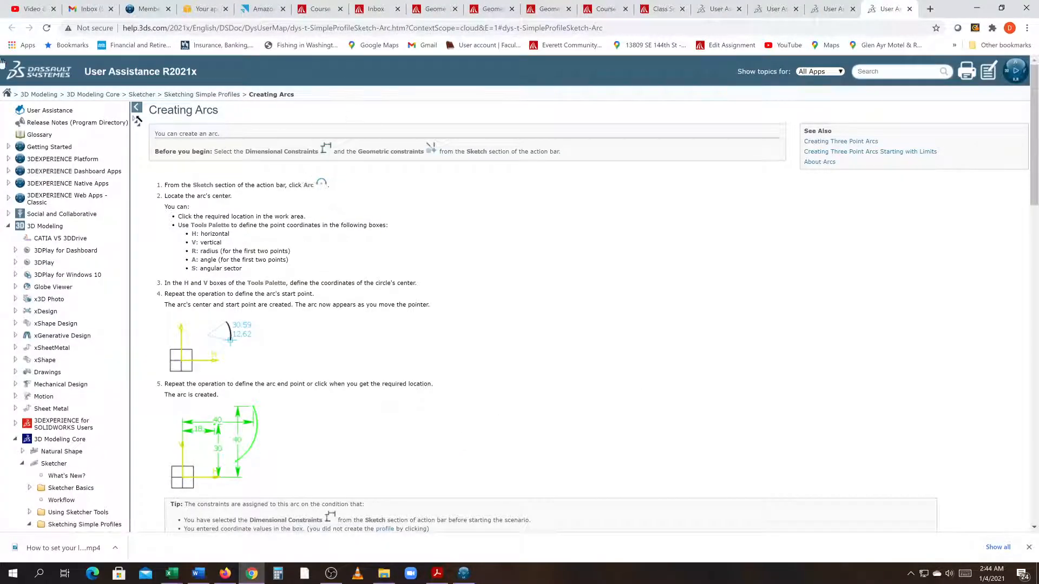
key("alt+Tab")
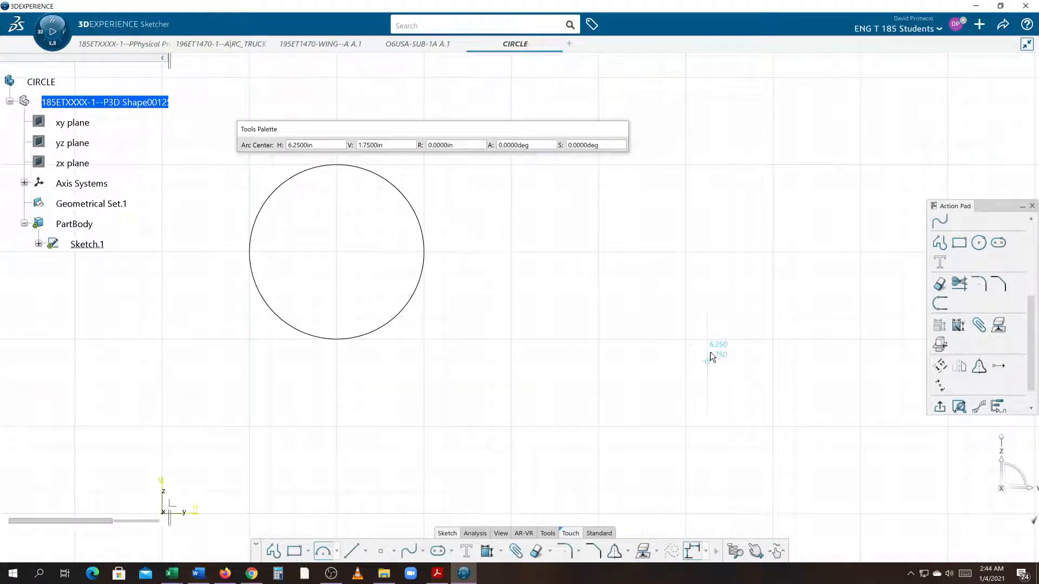
key("alt+Tab")
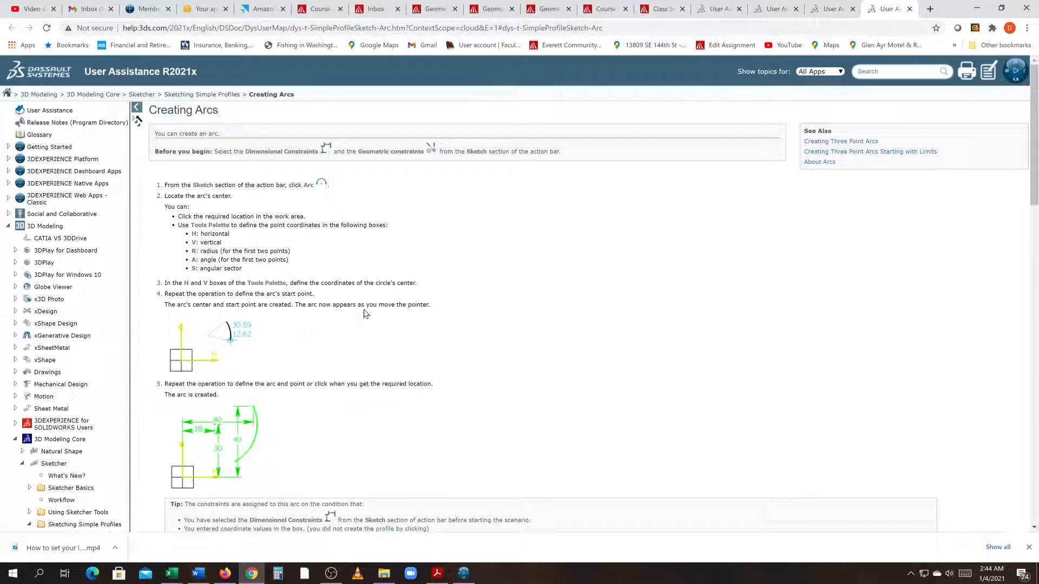
key("alt+Tab")
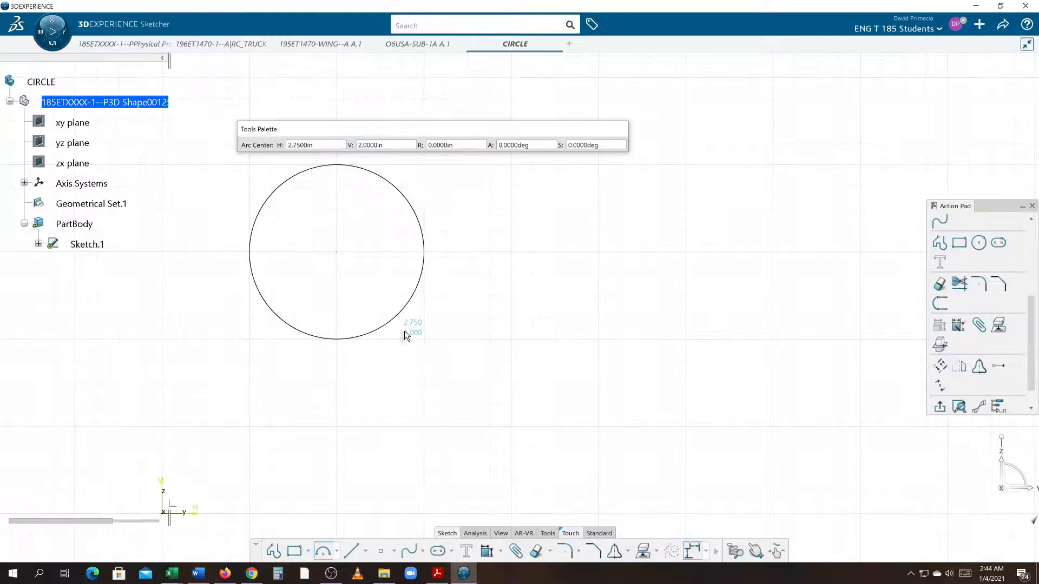
Step: Sketch an arc centred near H 6 in, V 2 in with a radius of about 1.58 in, sweeping about 155 degrees
left_click(680, 332)
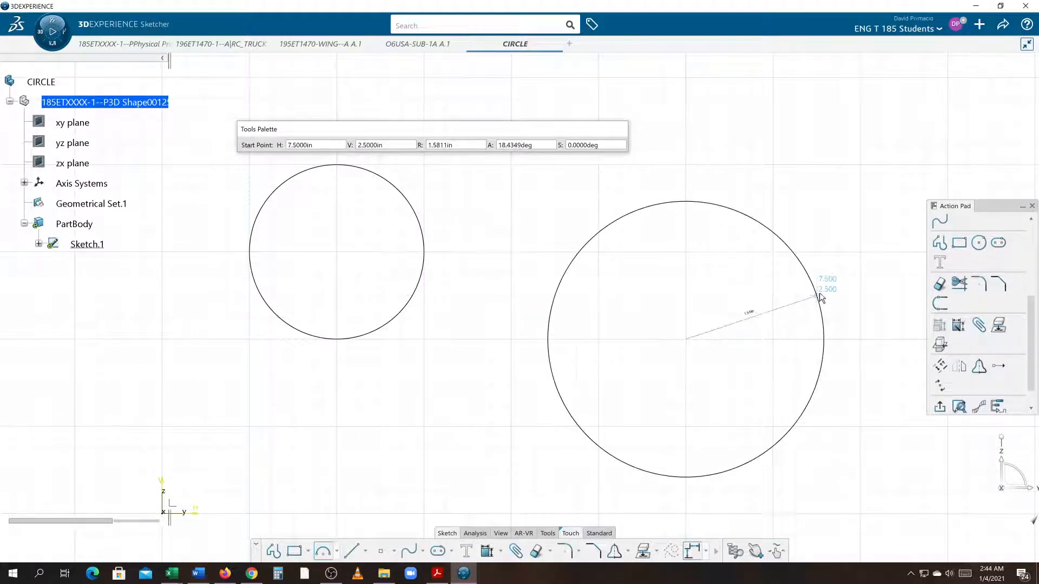
left_click(833, 322)
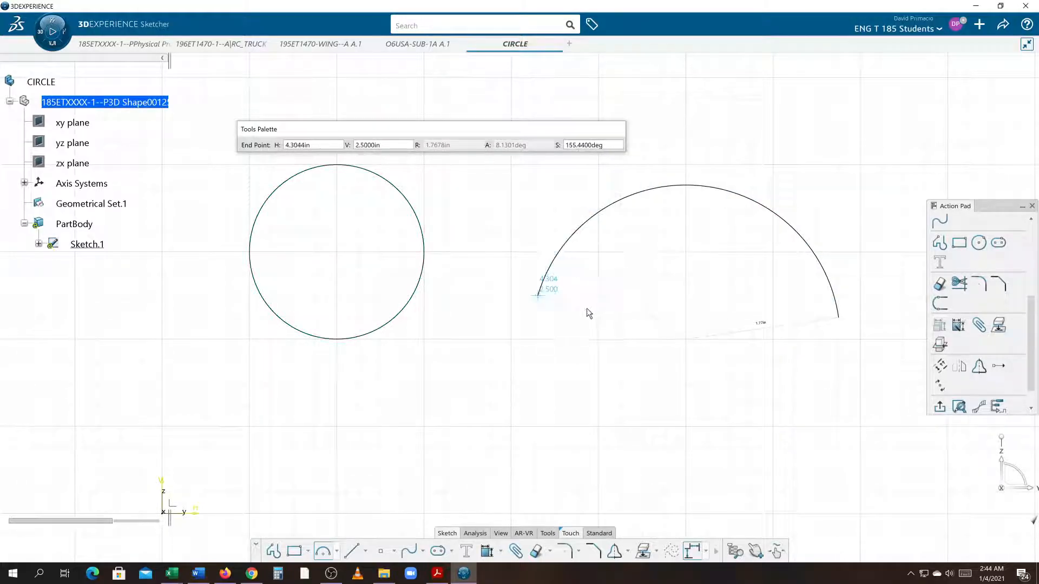
left_click(551, 315)
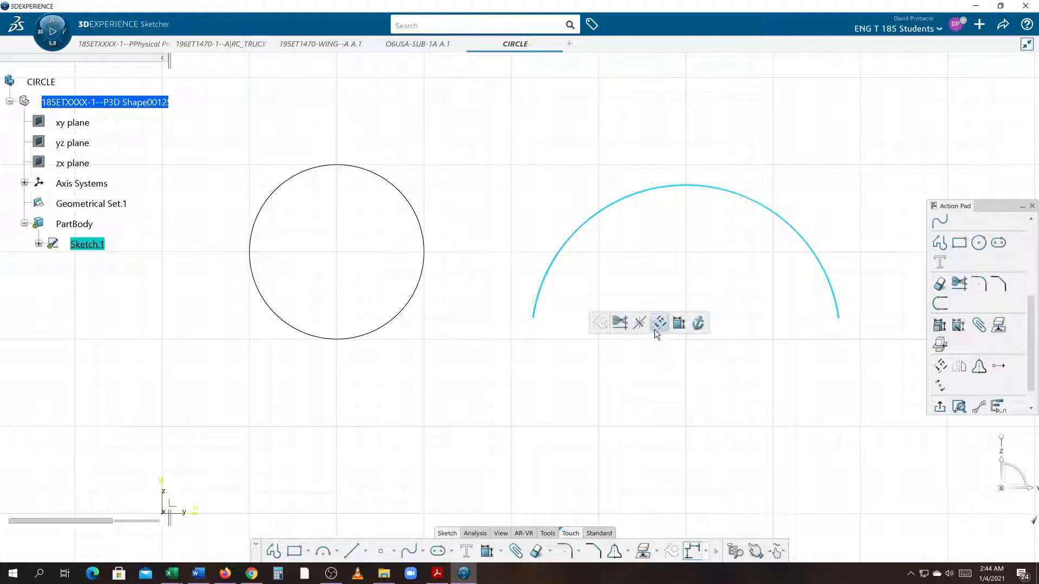
left_click(436, 503)
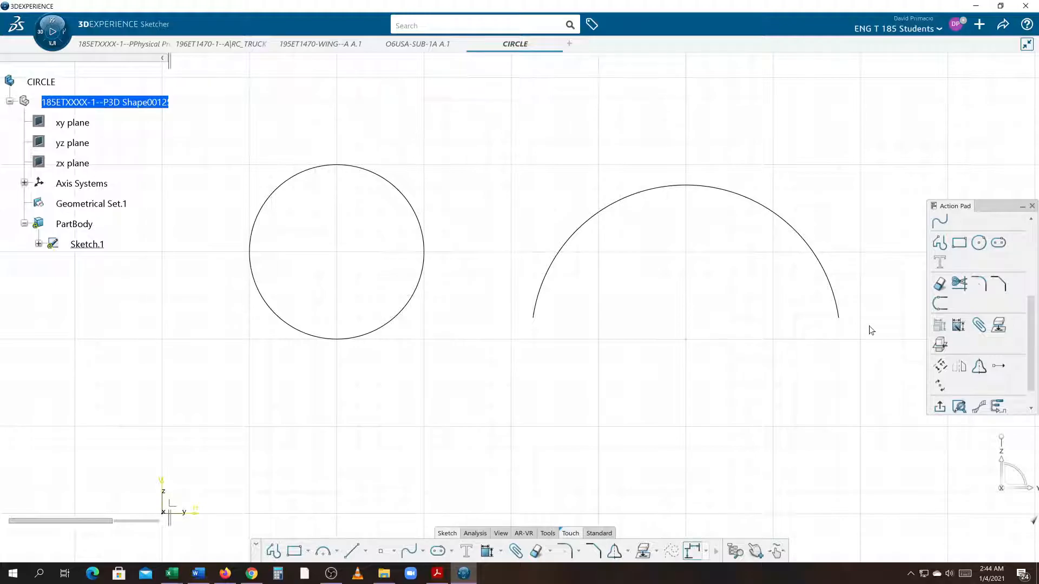
mouse_move(325, 258)
middle_mouse_down()
mouse_move(709, 298)
mouse_move(696, 264)
mouse_move(186, 350)
mouse_move(195, 366)
middle_mouse_up()
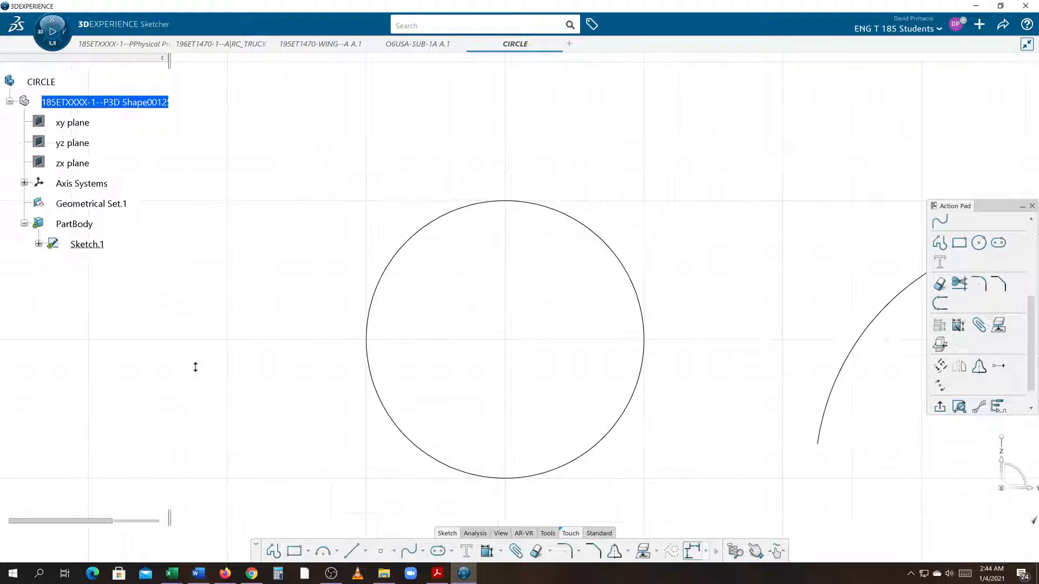
middle_click_drag(412, 331, 447, 298)
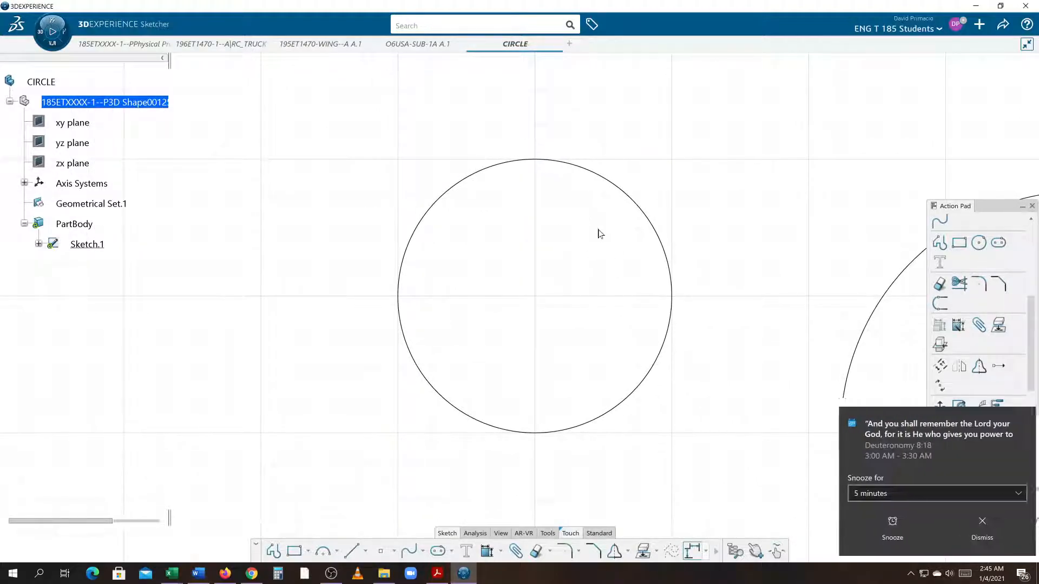
left_click(969, 530)
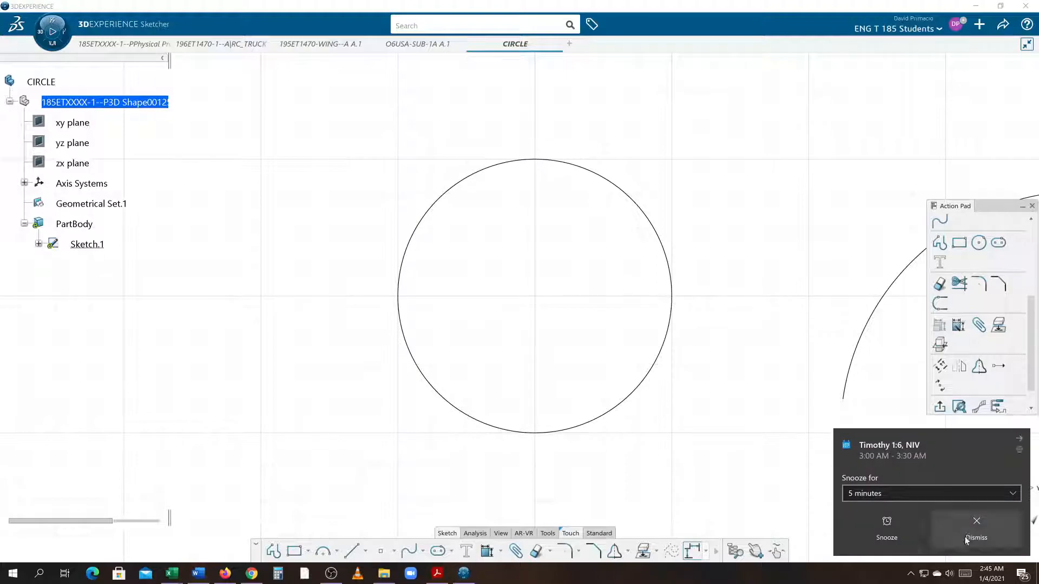
left_click(965, 537)
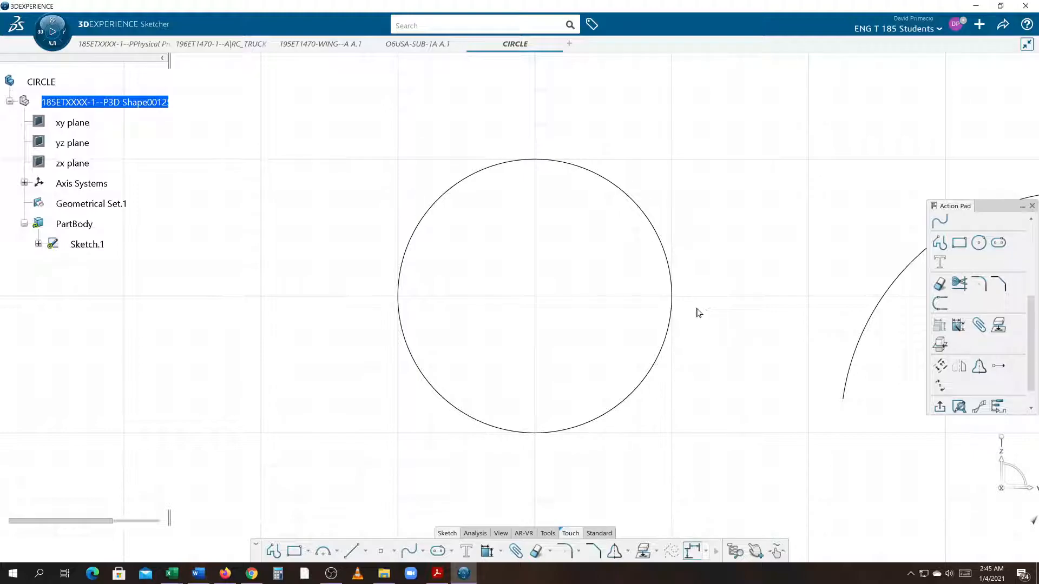
scroll(659, 415, "up", 2)
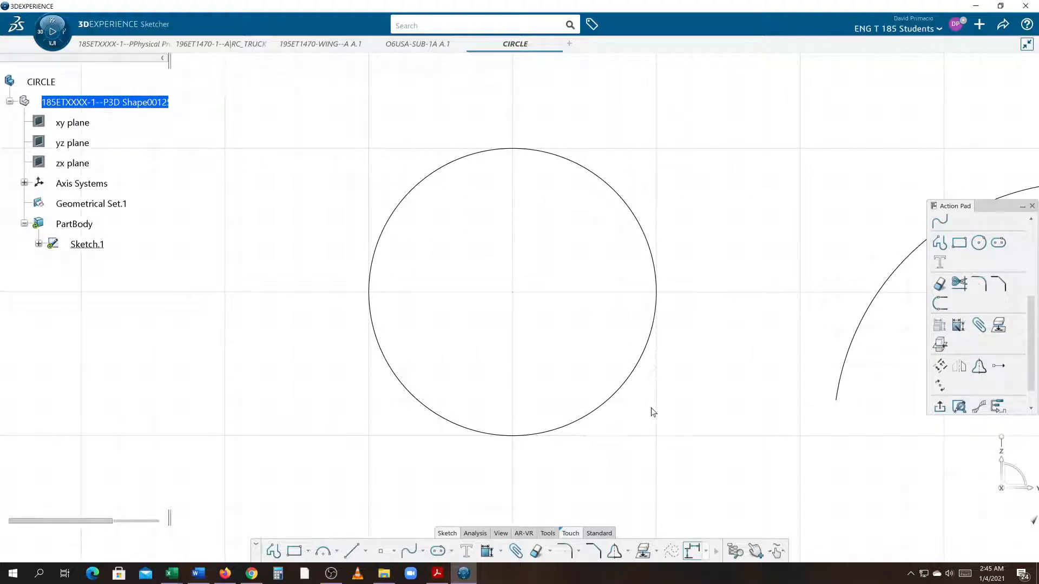
middle_click_drag(237, 302, 208, 318)
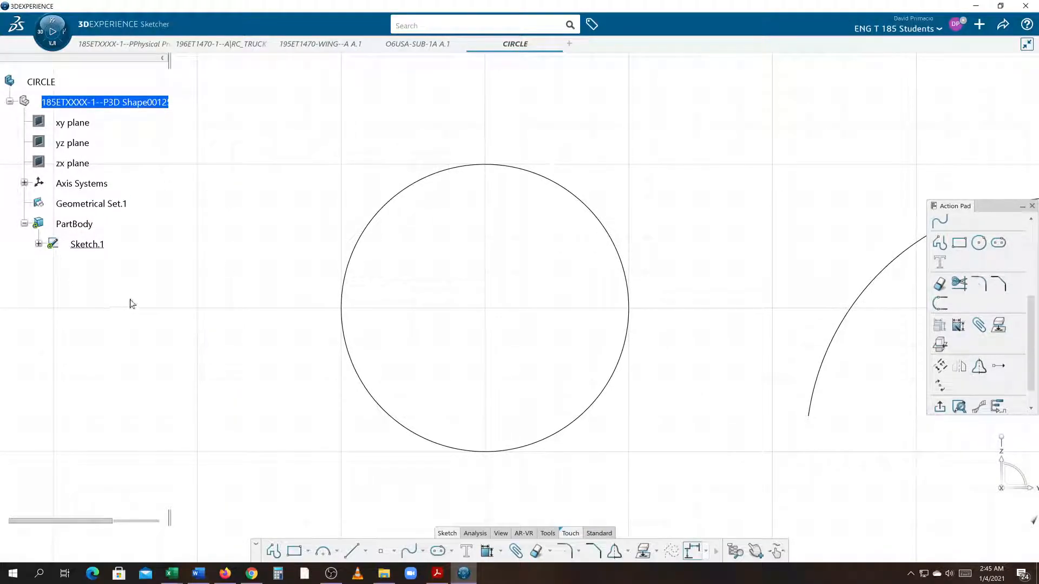